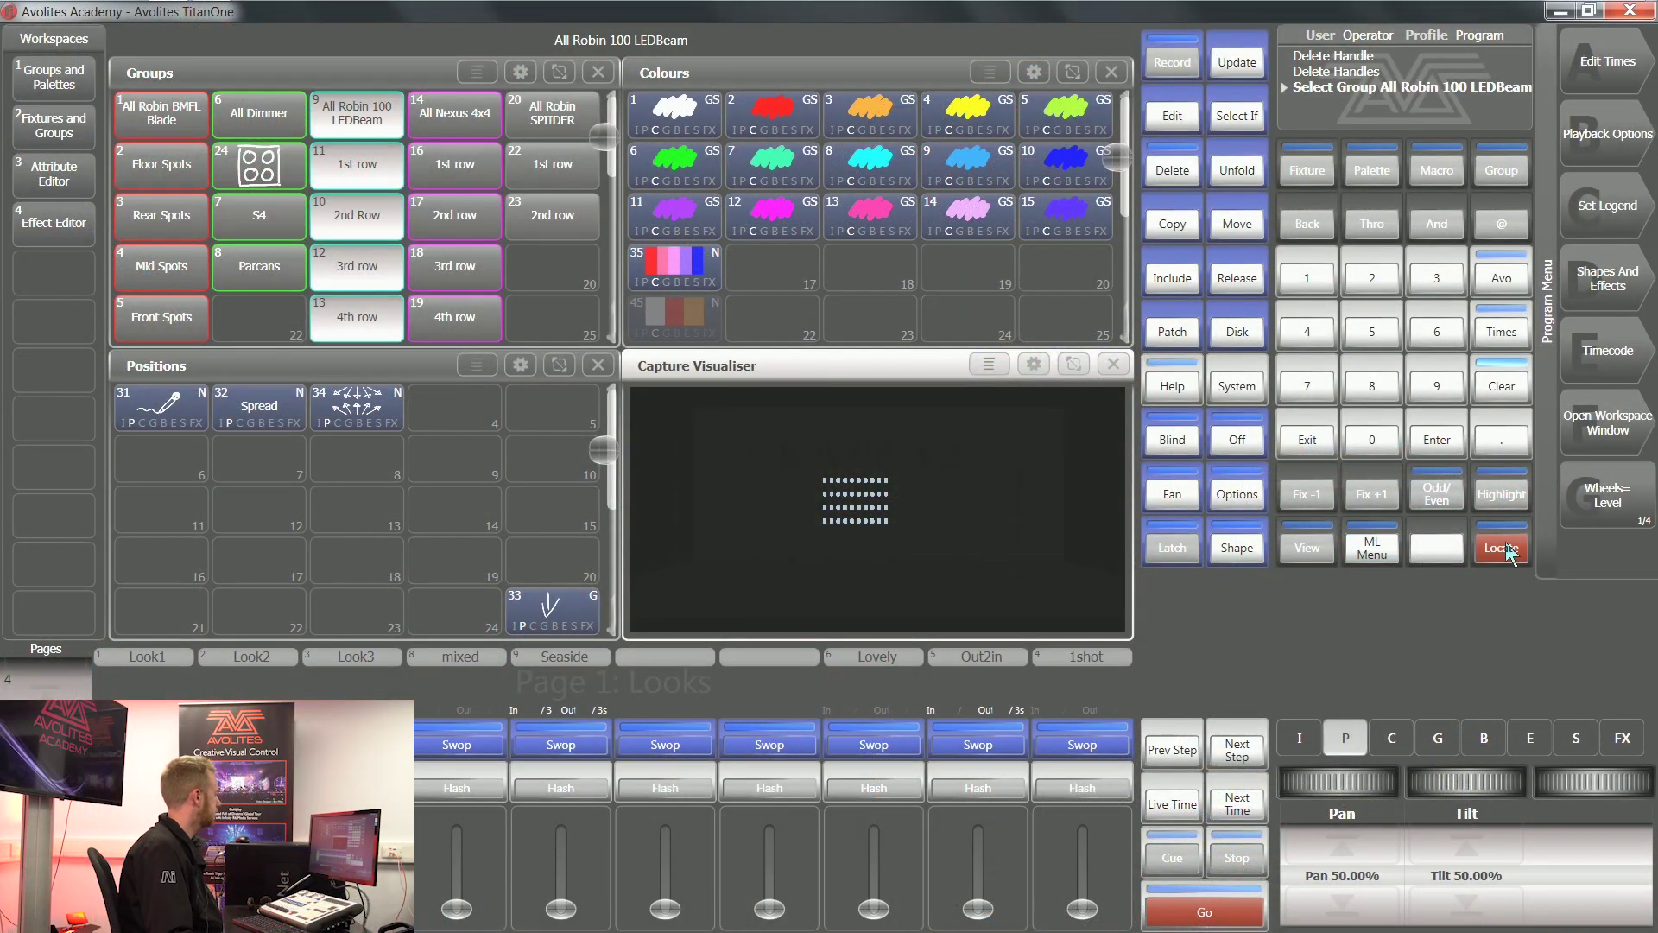
Locate the selected All Robin 100 LEDBeam fixtures and set their tilt to 28.07%.
click(1501, 548)
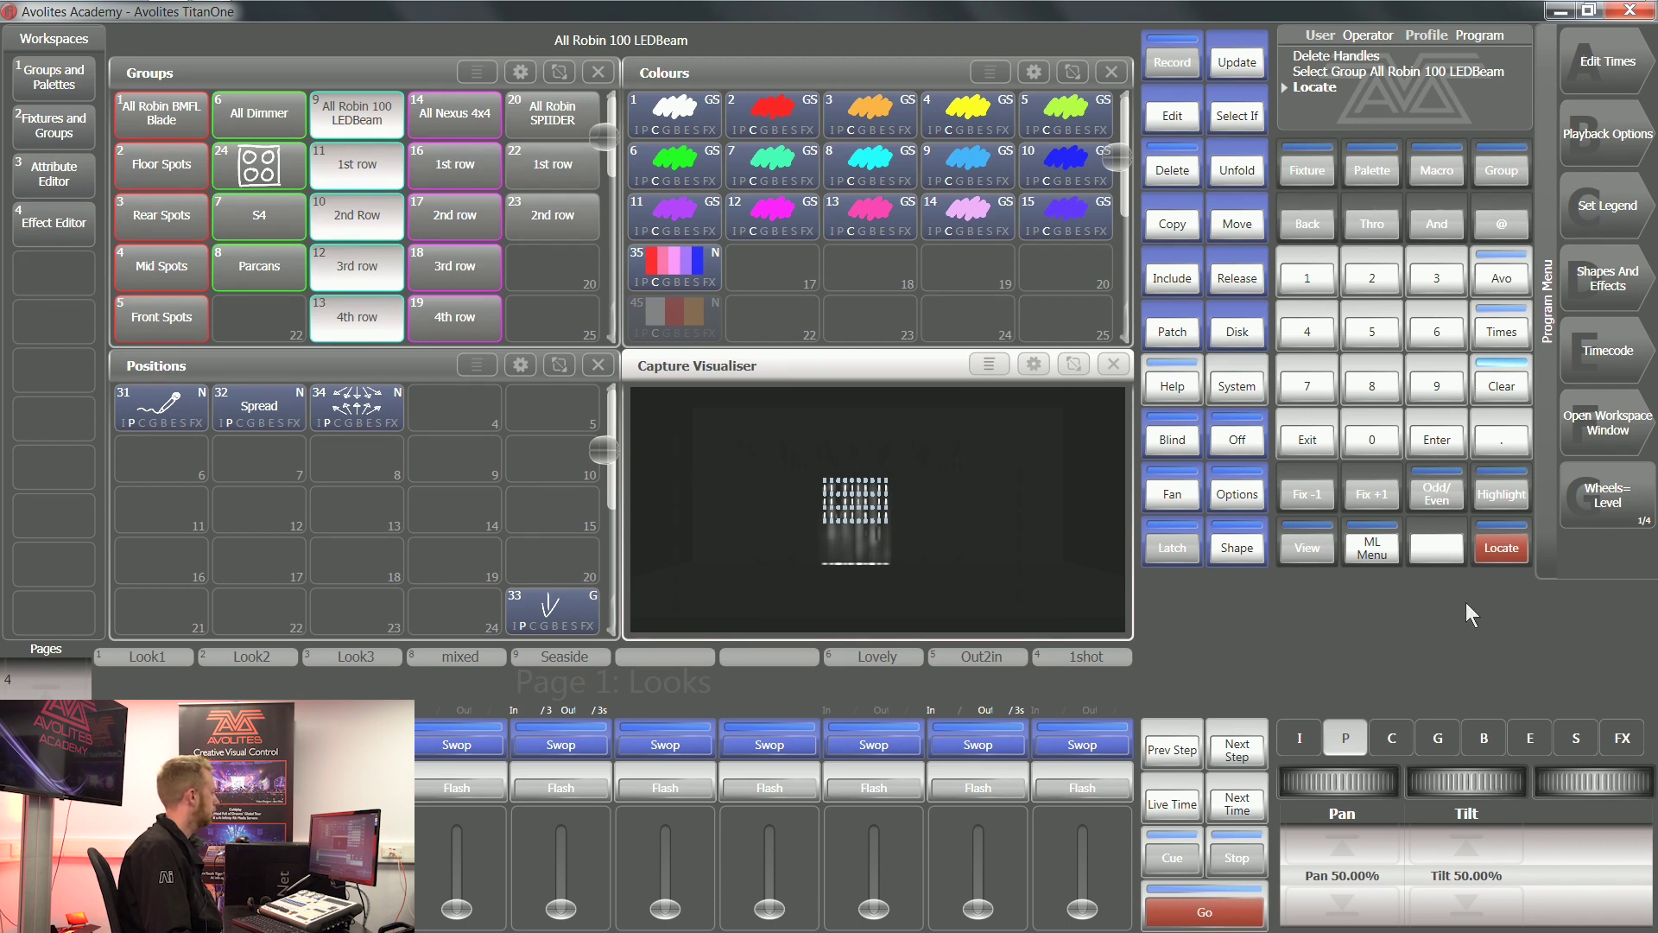
drag(1475, 781, 1425, 781)
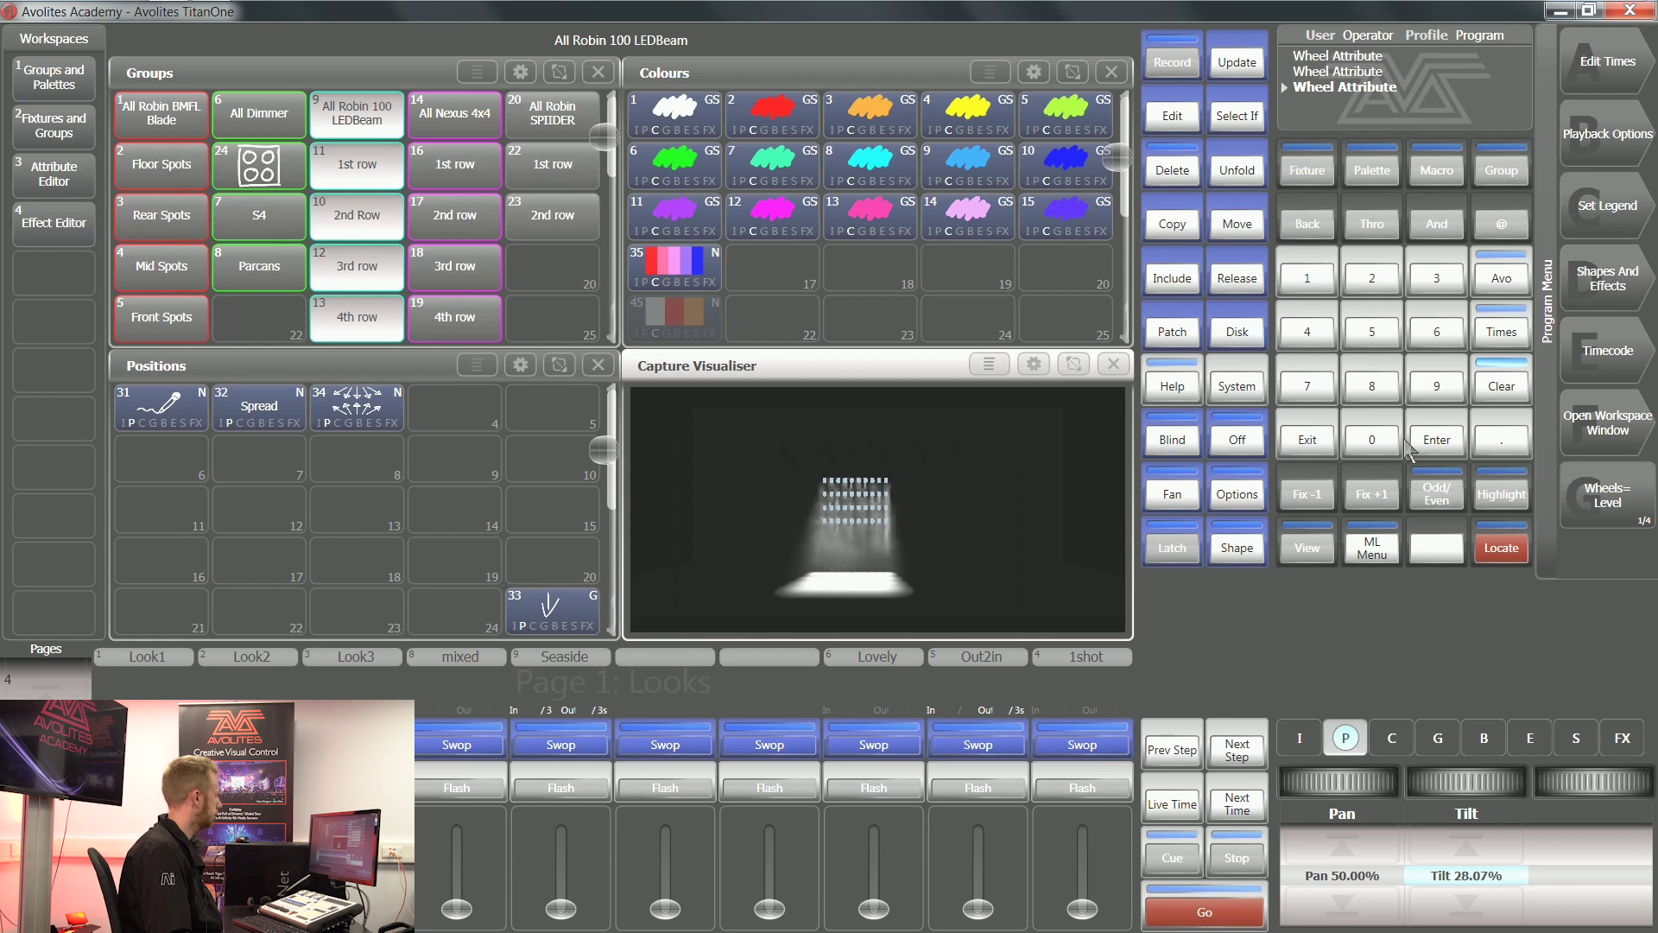
Record the current programmer values as the LEDBeam fixtures' locate state, using Shared Values.
click(1179, 66)
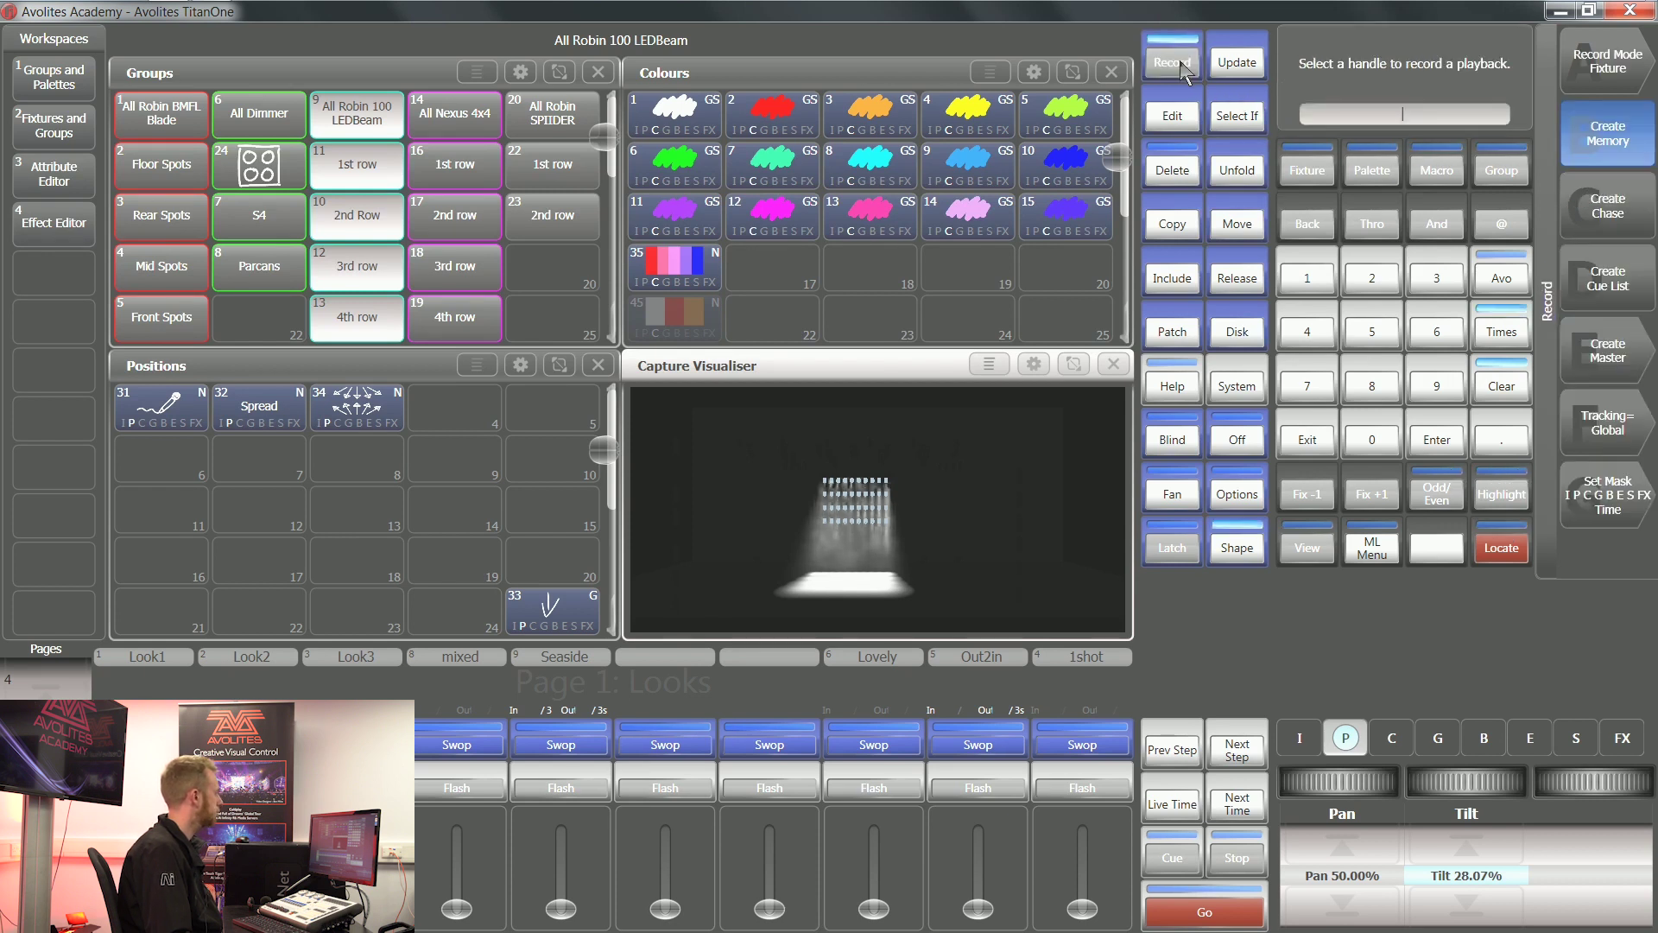
click(1496, 552)
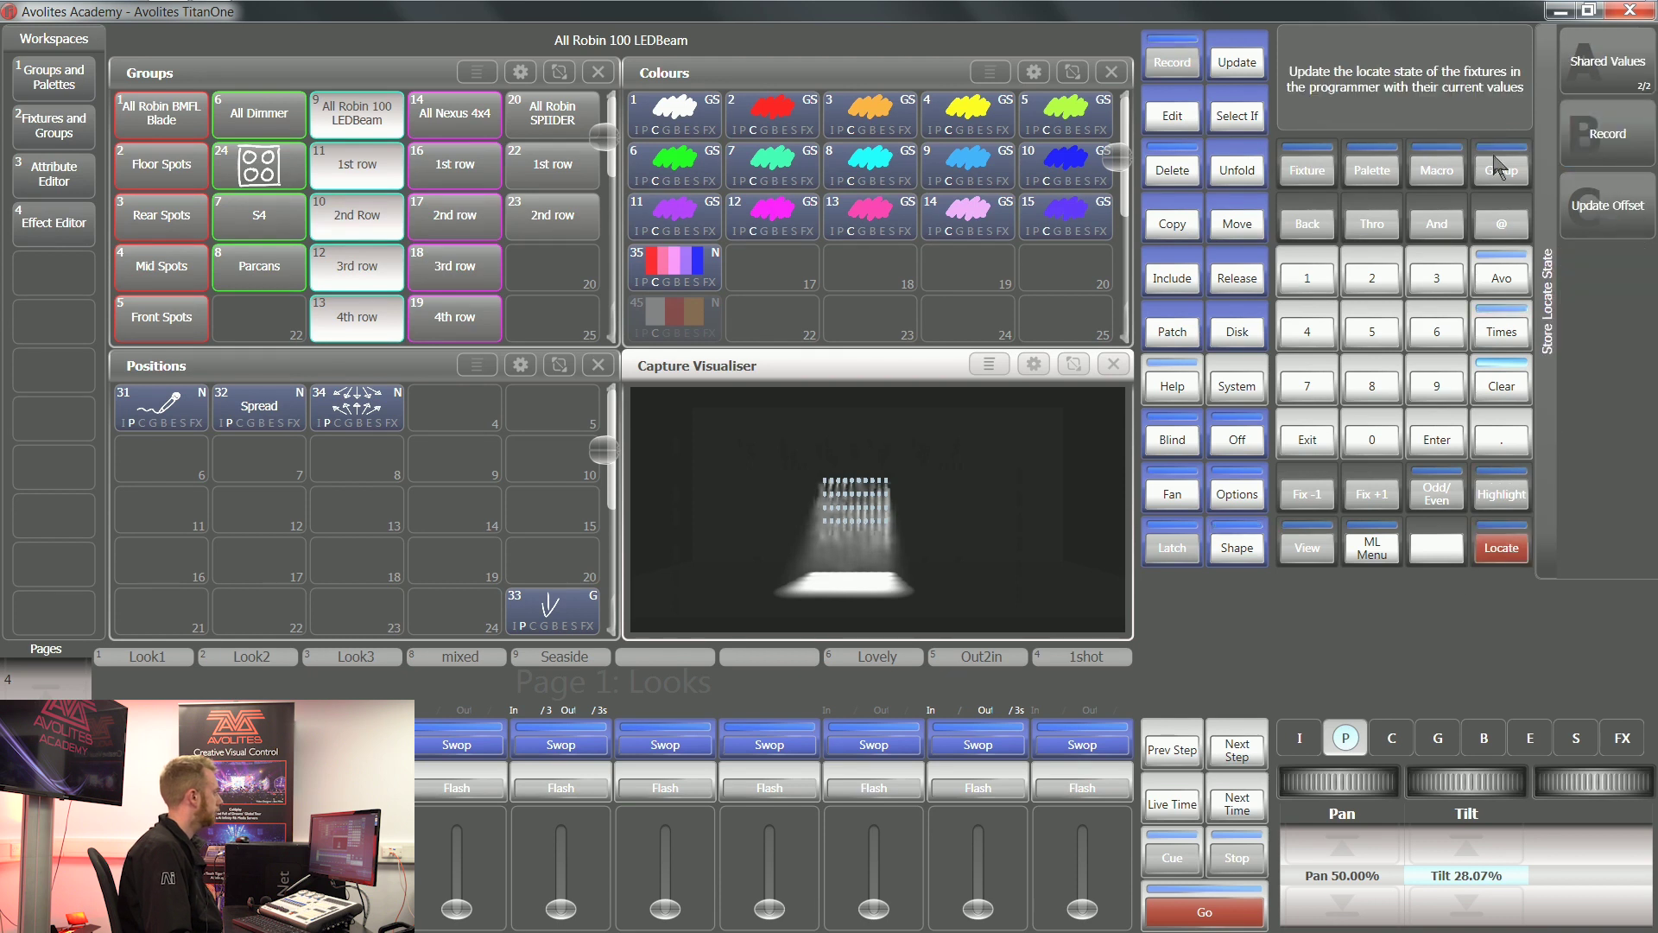
click(1637, 72)
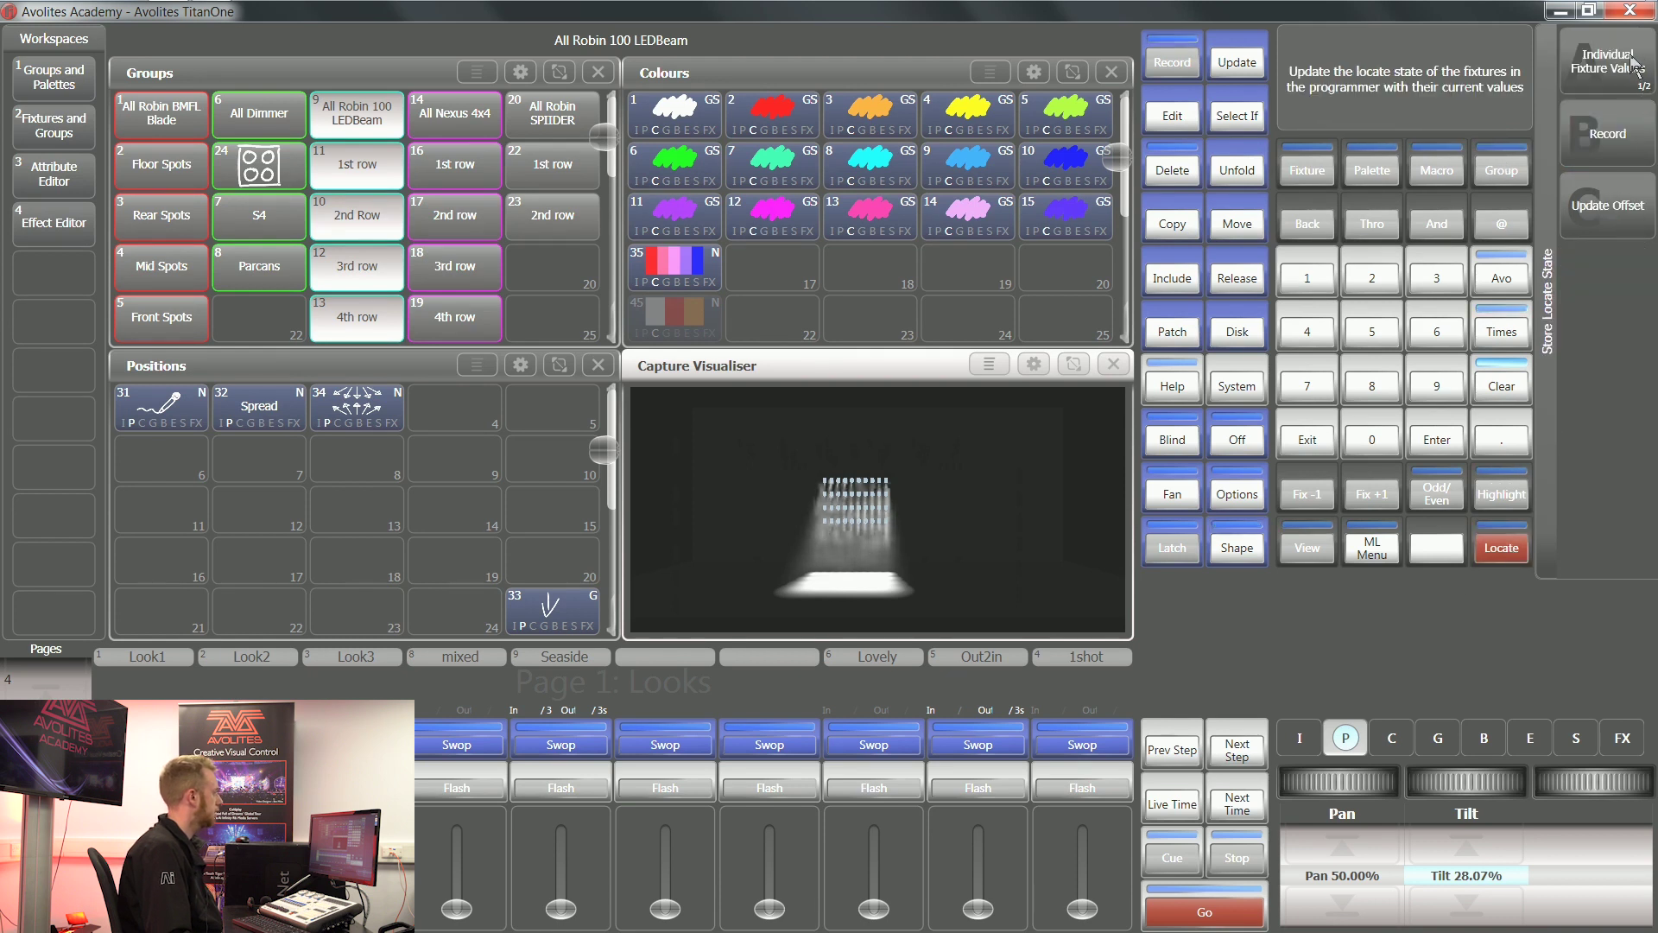
click(1640, 72)
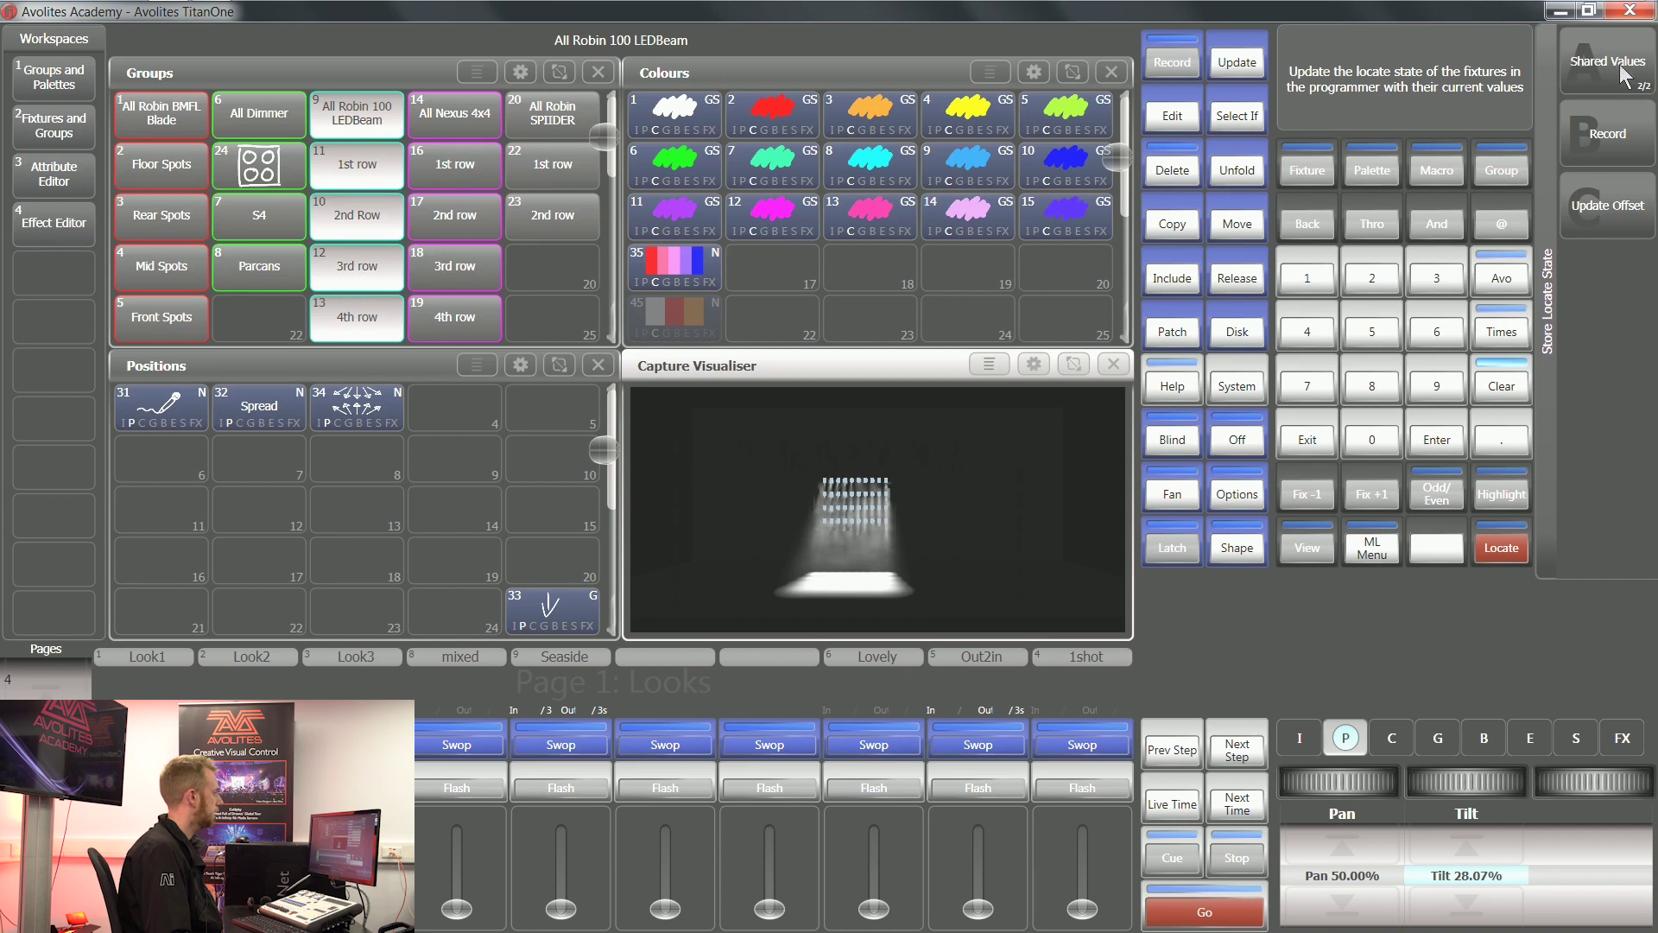
click(1611, 145)
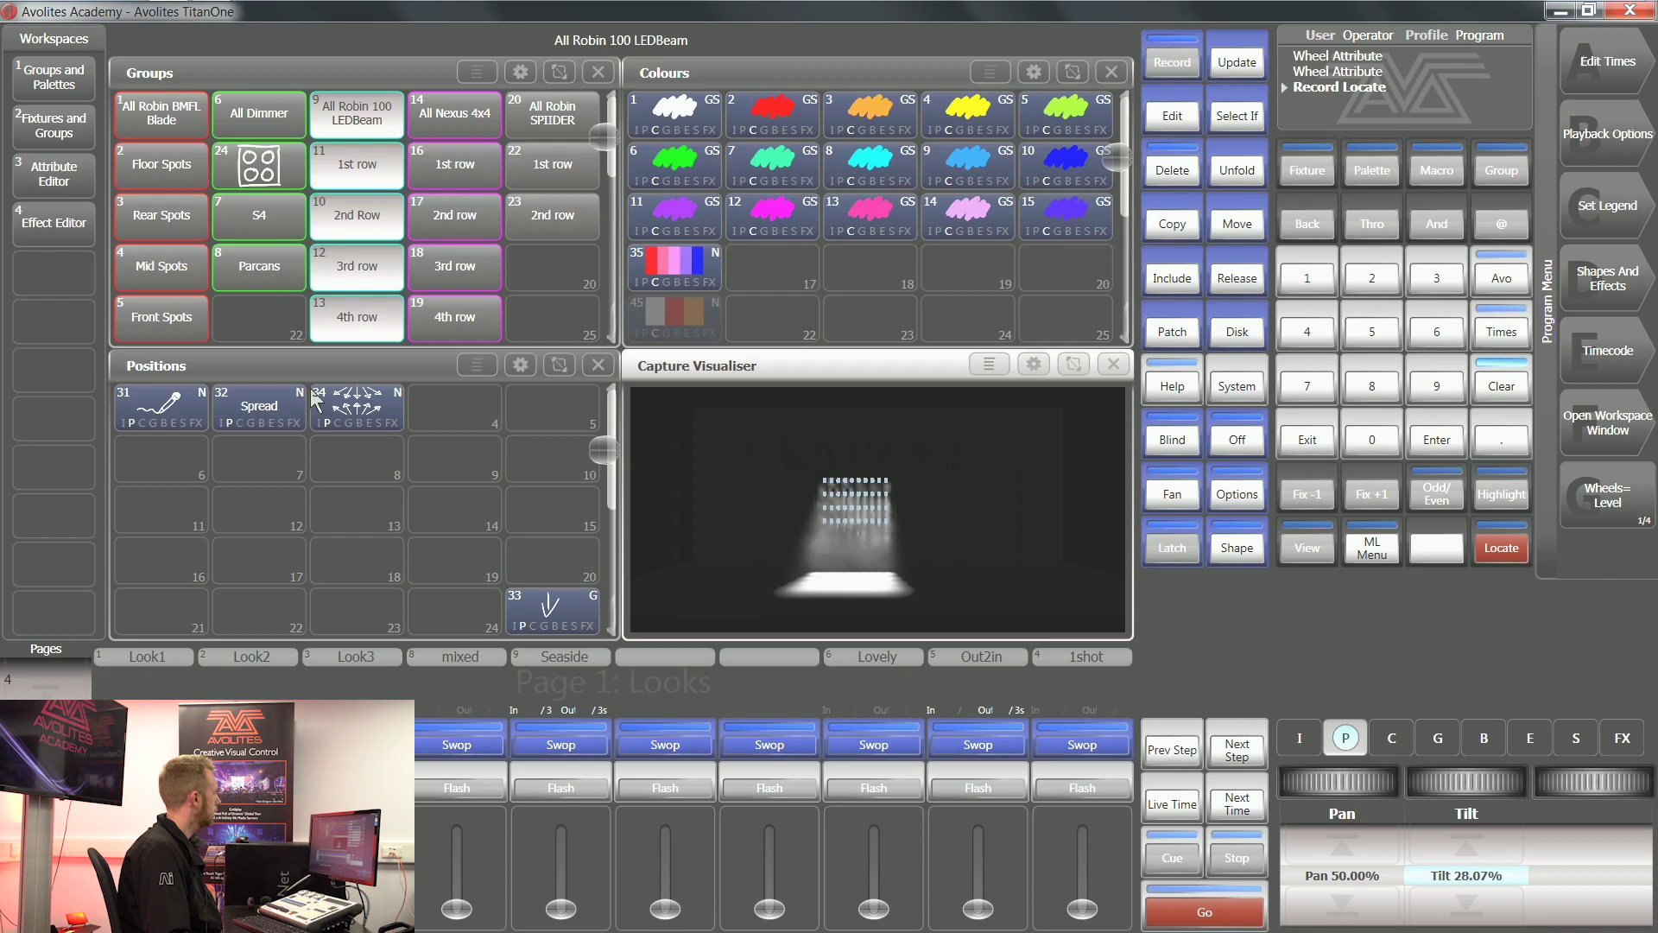
Test the stored locate state by applying position palettes 34, Spread and 31, relocating the fixtures, and clearing the programmer.
click(363, 406)
click(259, 405)
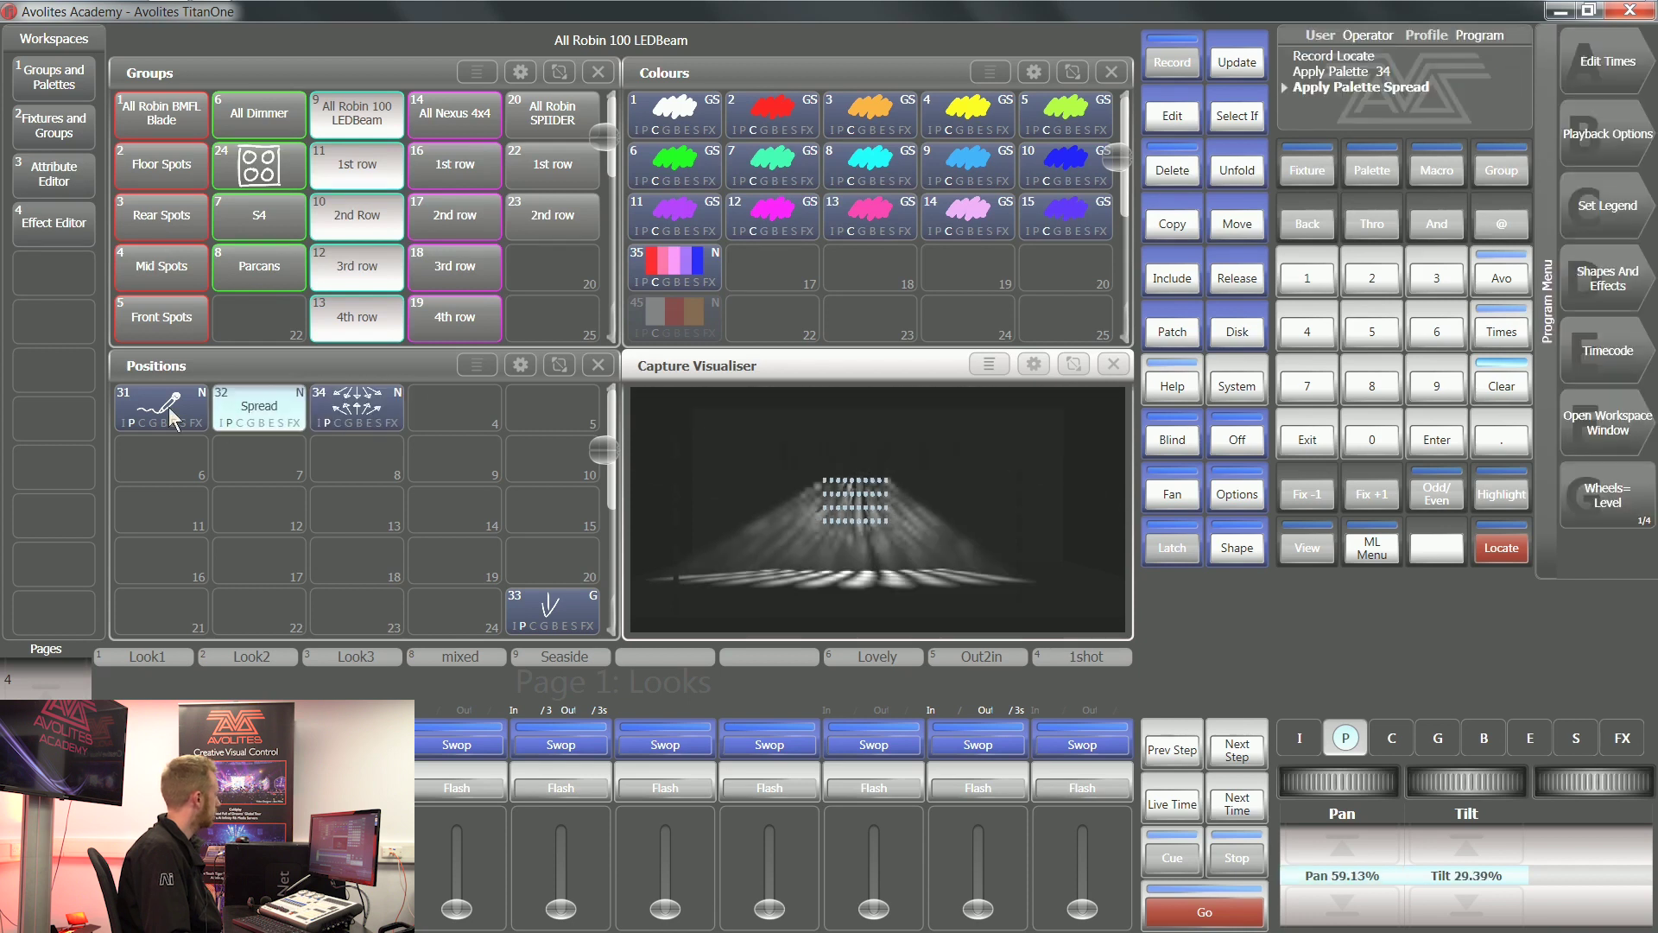
click(177, 419)
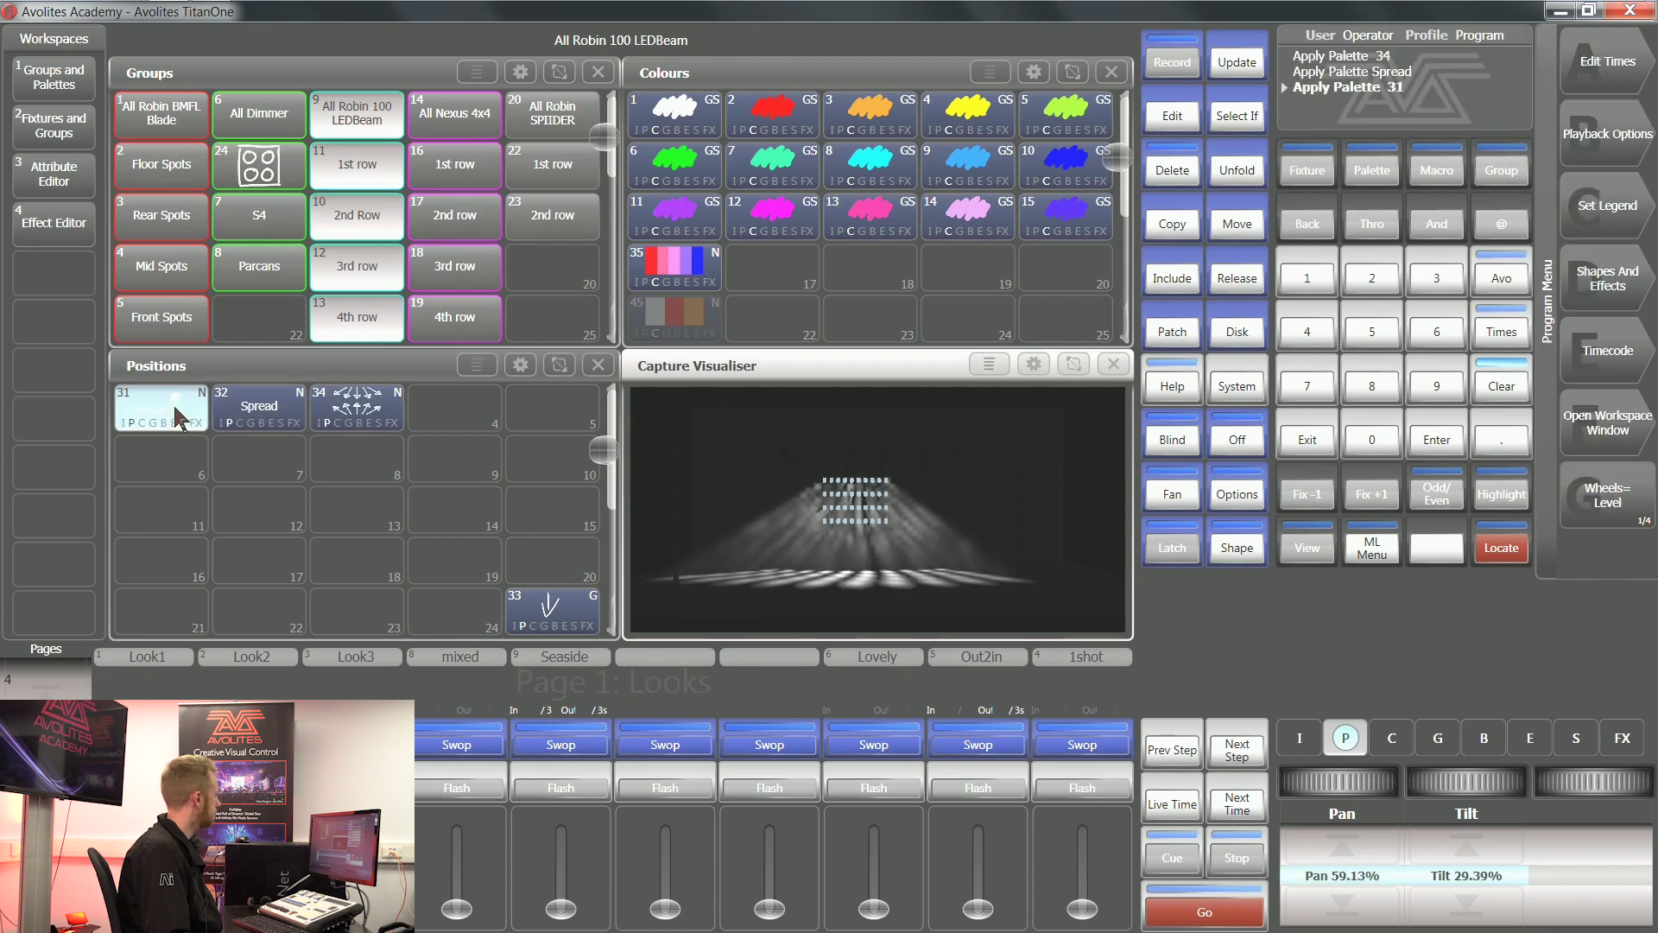
click(1515, 551)
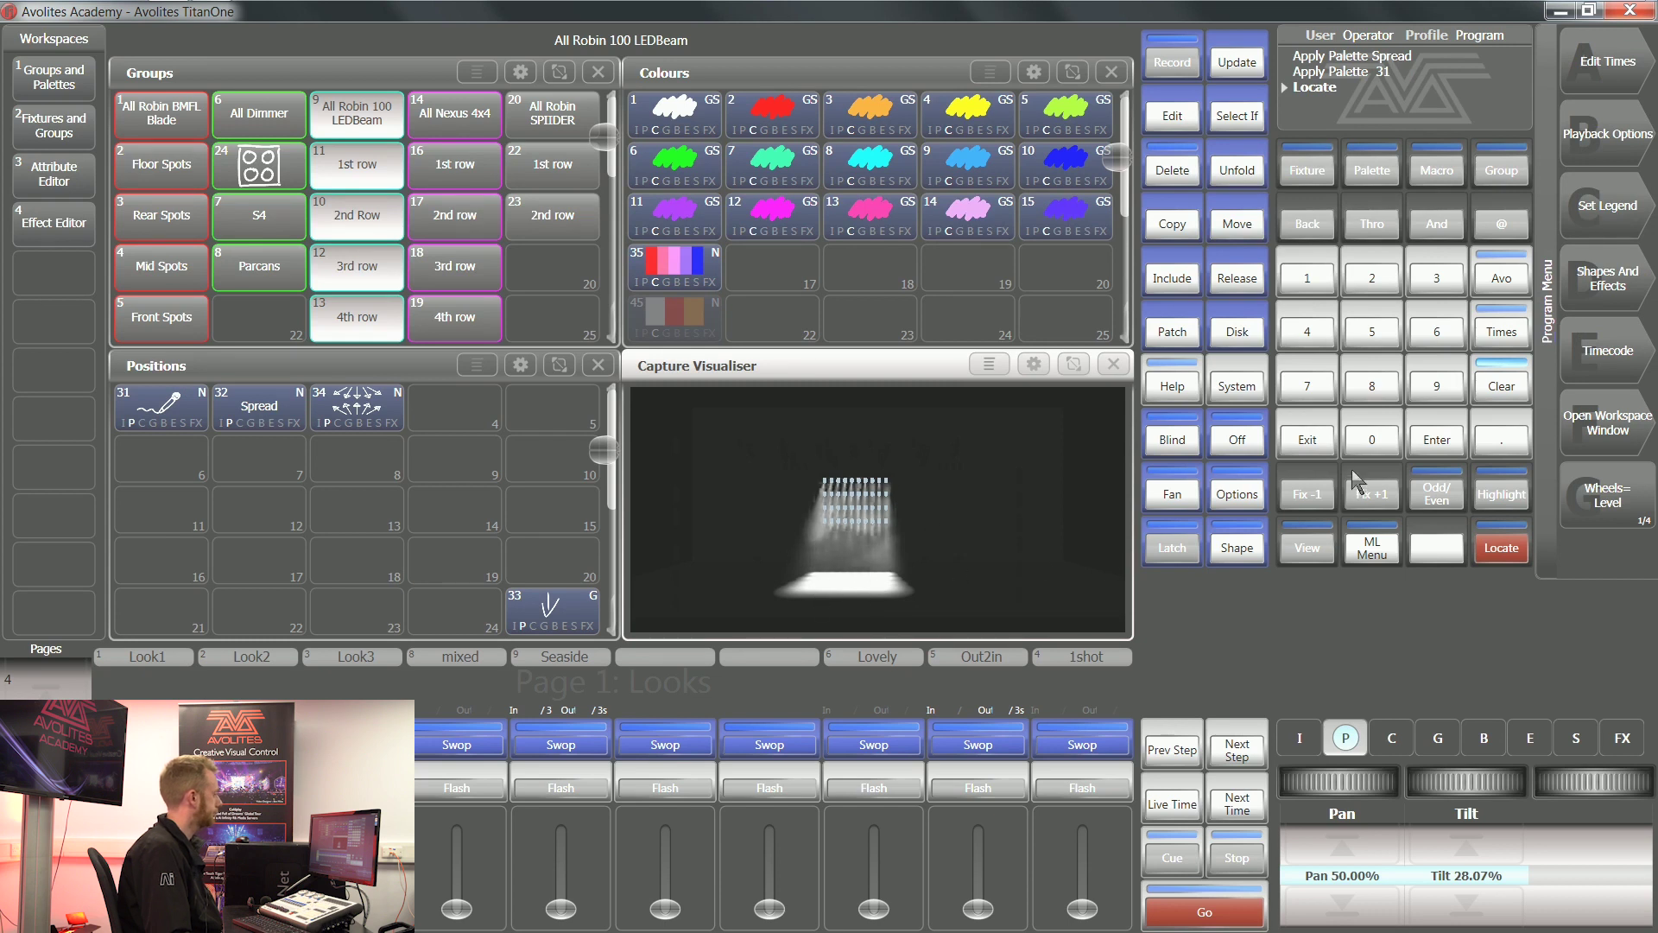
click(1504, 393)
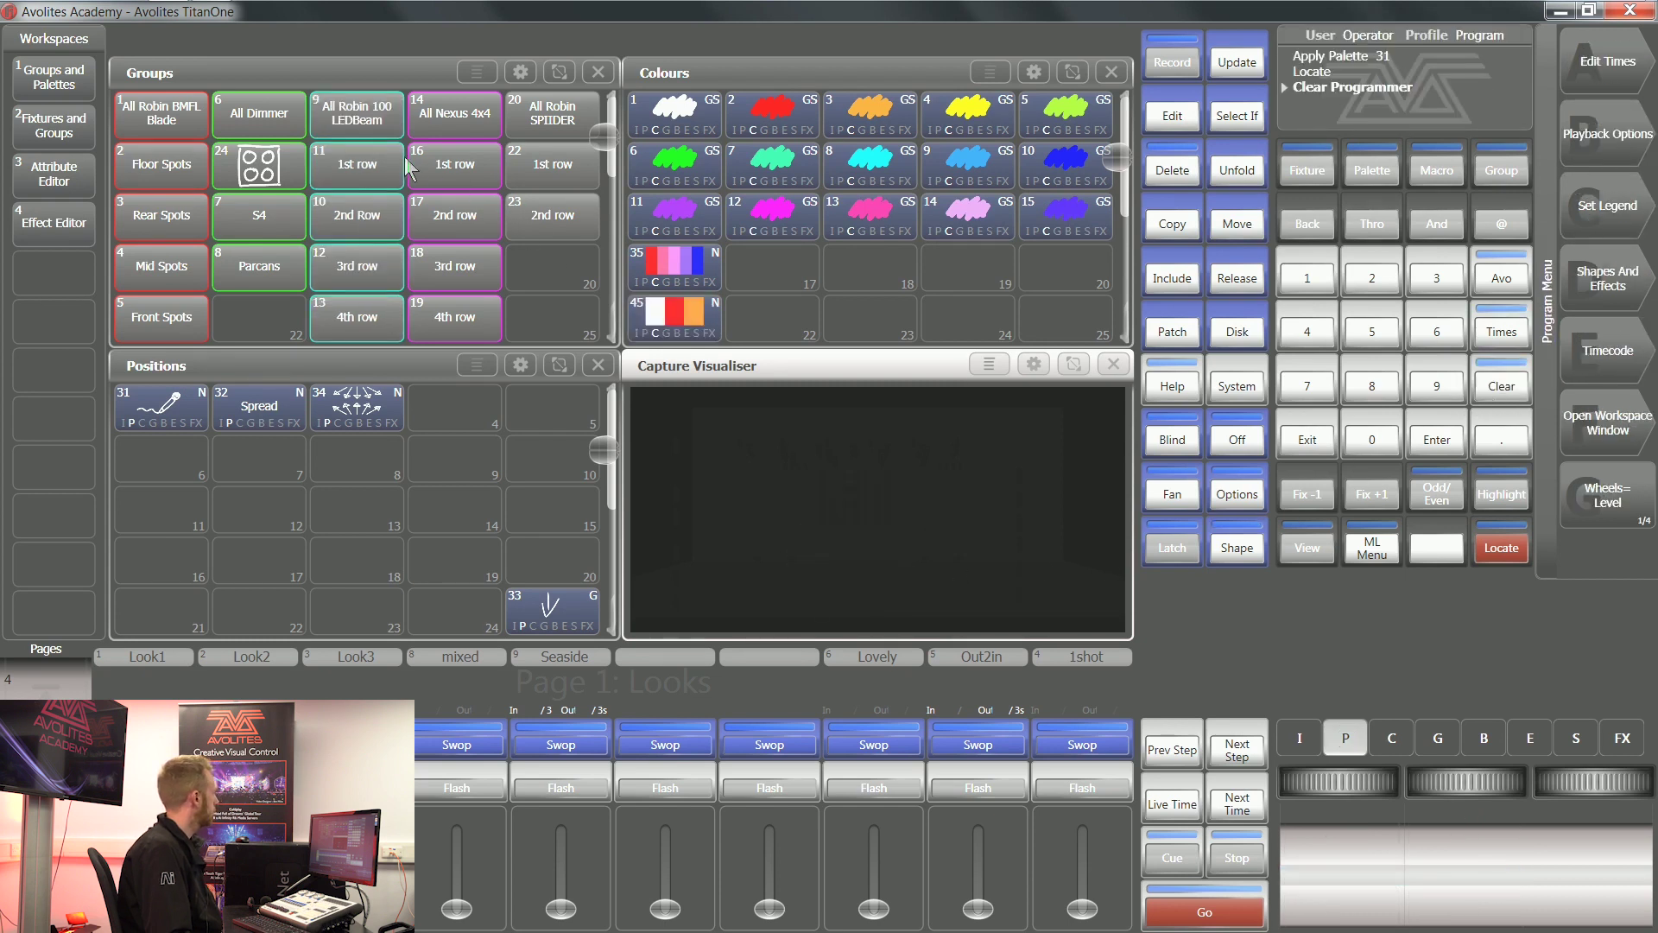
Reselect the All Robin 100 LEDBeam group and recall its recorded locate state.
click(377, 126)
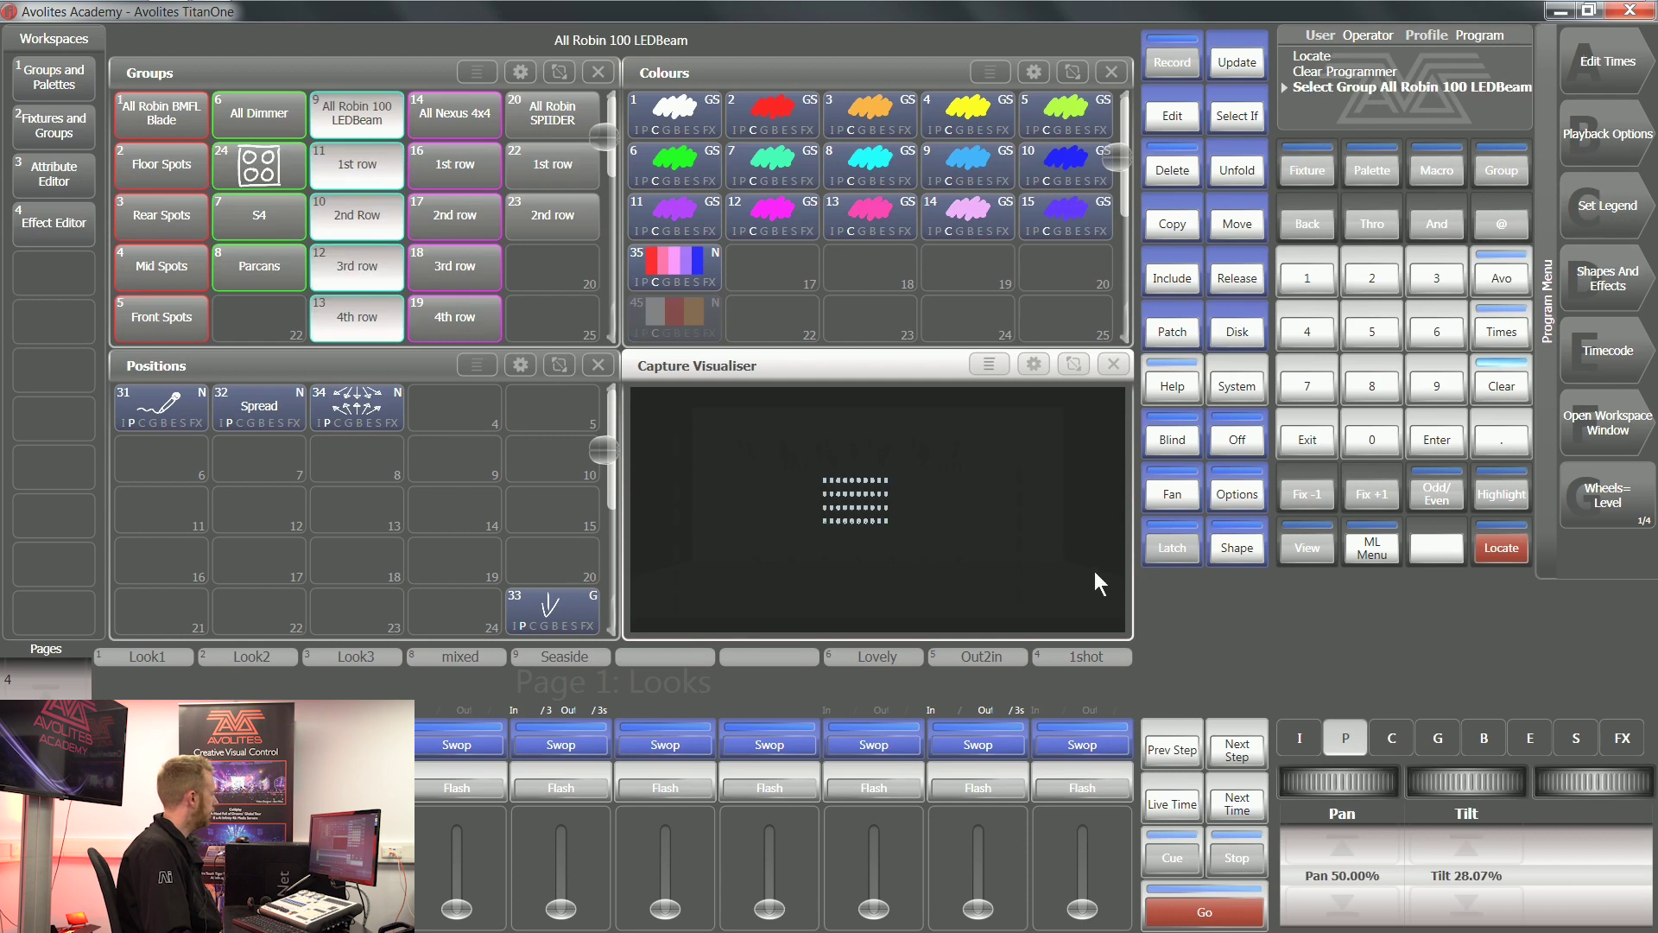
click(1500, 548)
click(1501, 548)
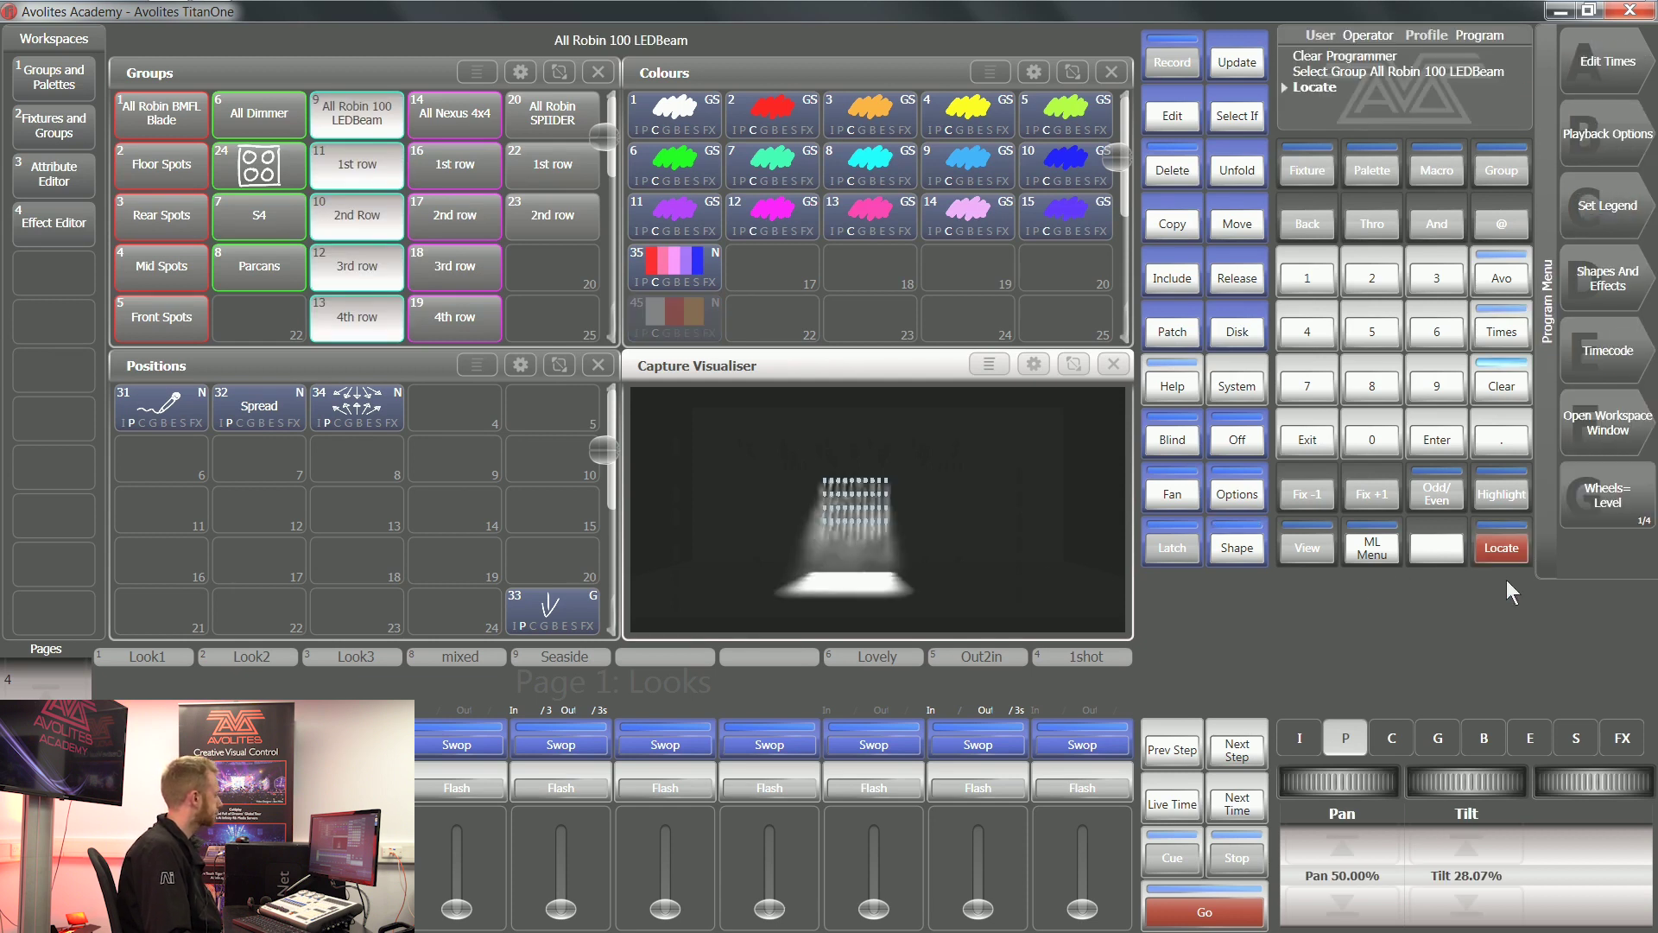
Preview the highlight and lowlight states on the LEDBeams by advancing to one fixture, and clear the programmer.
click(1510, 496)
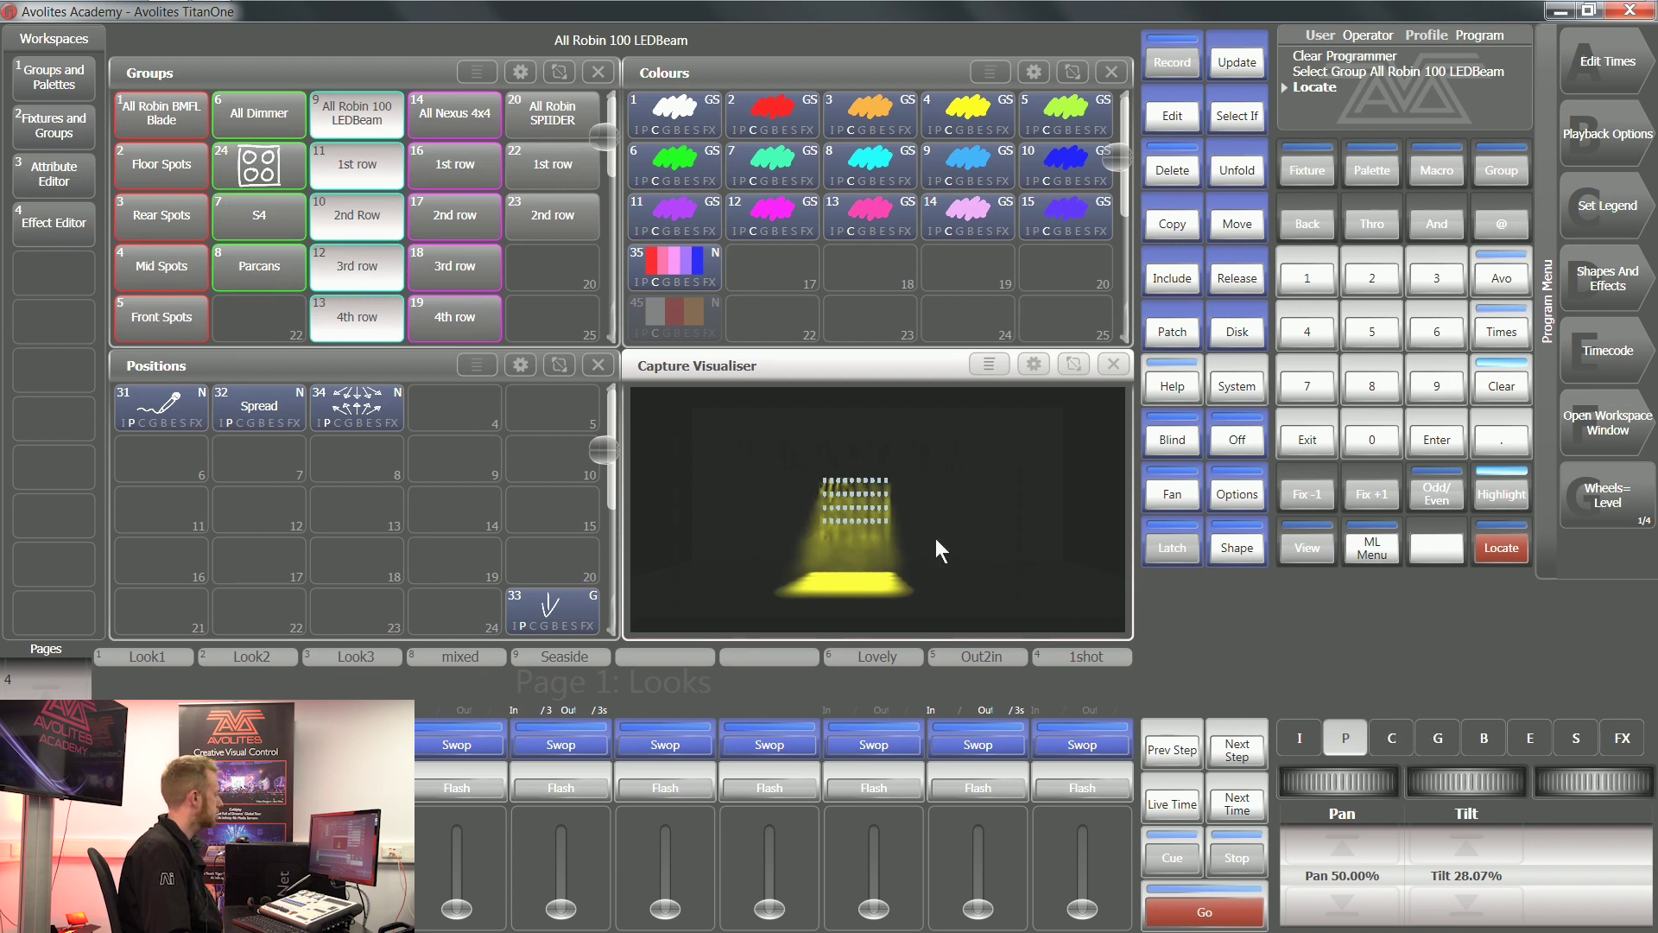
click(1381, 489)
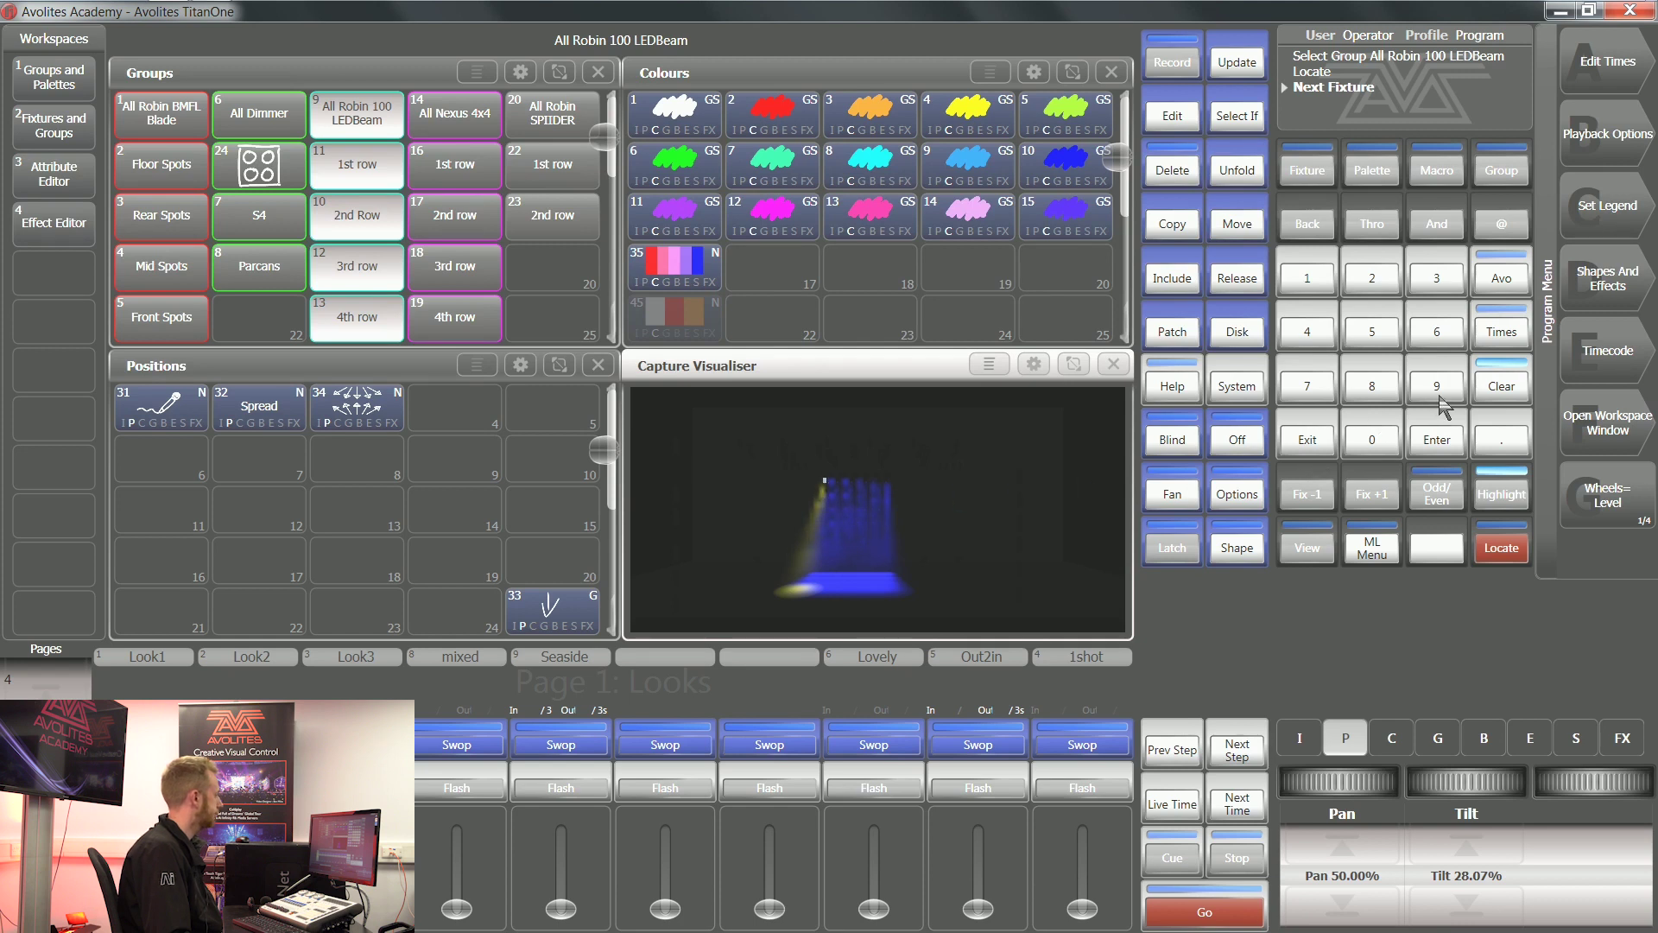
click(1502, 387)
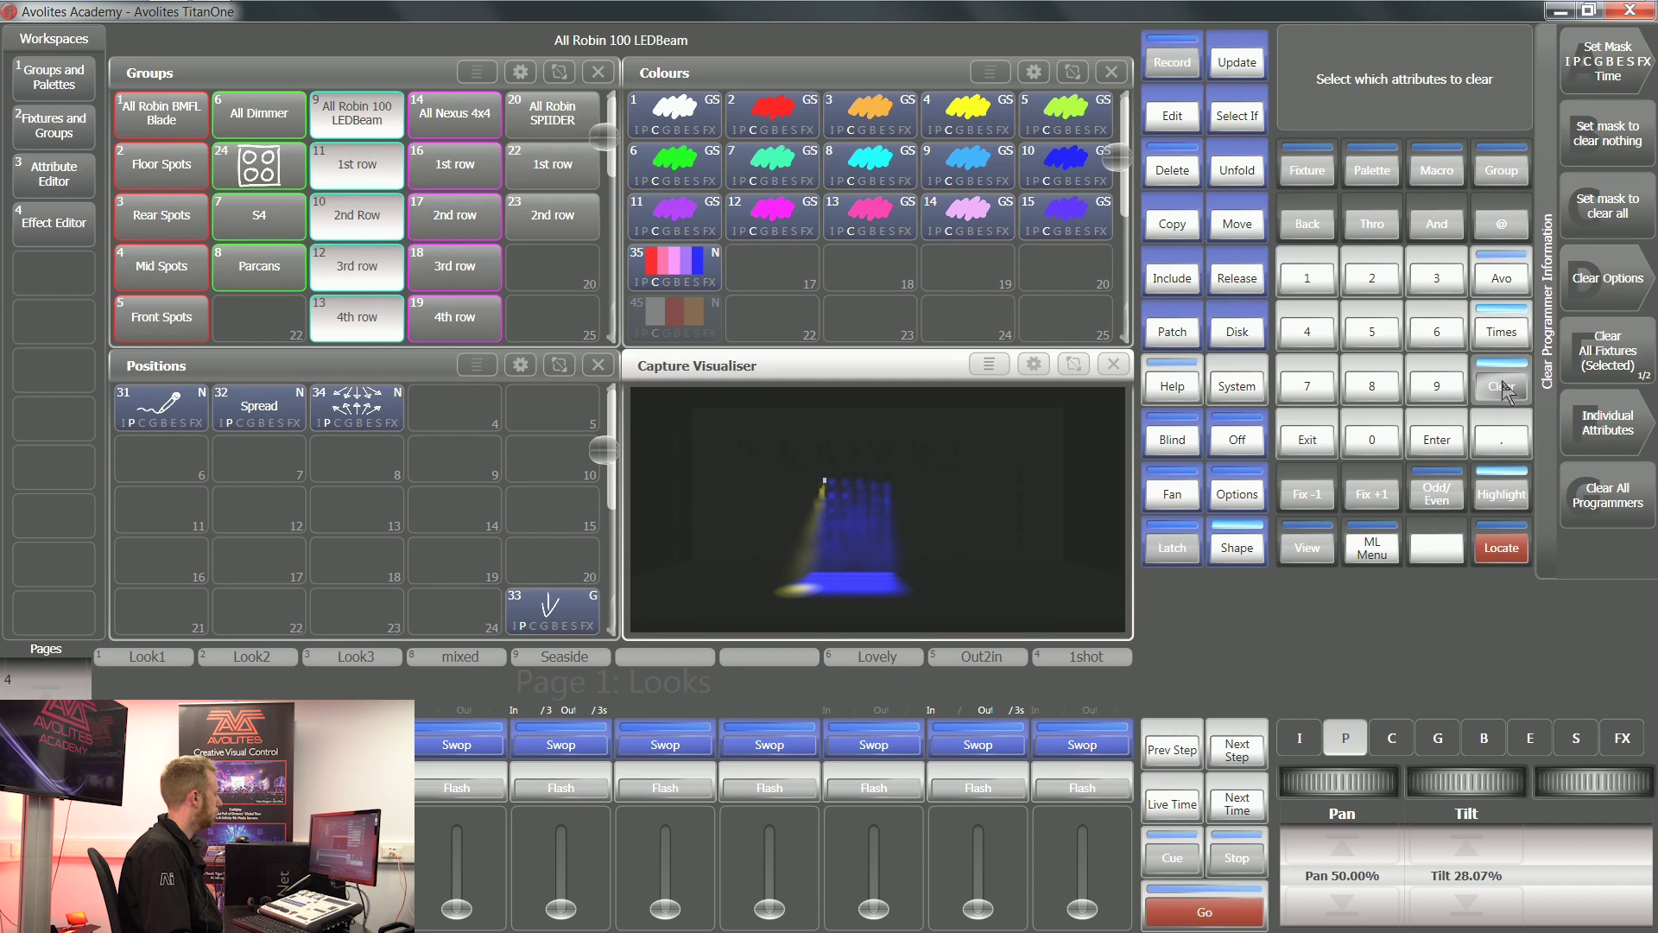
click(1502, 387)
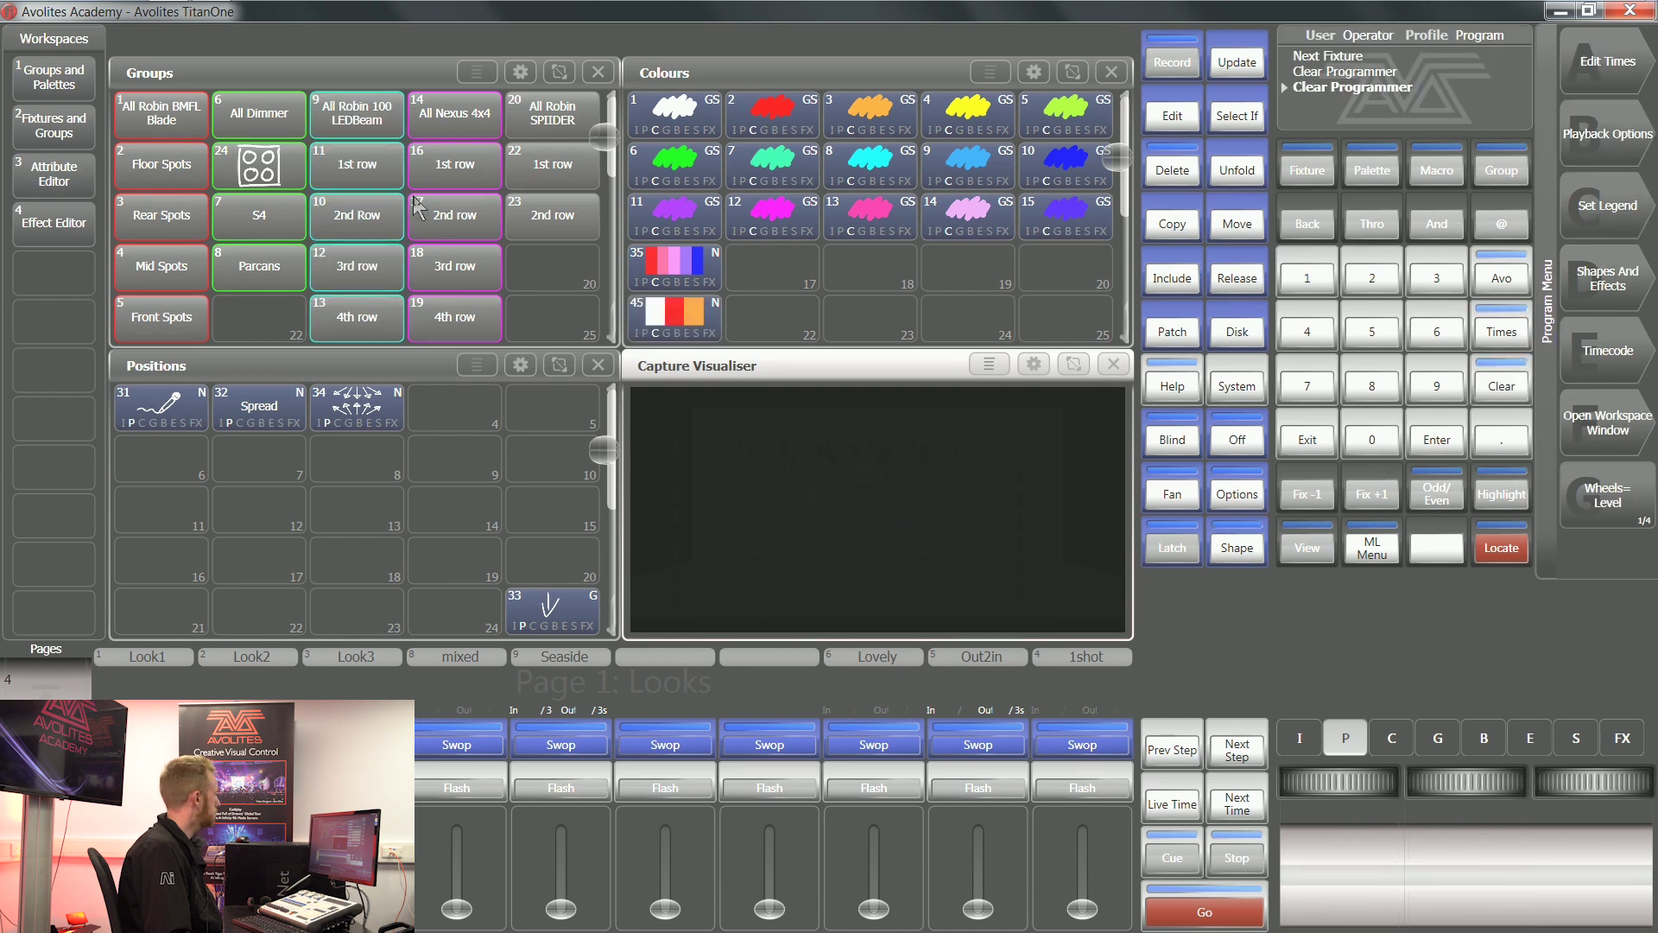
Locate the All Robin 100 LEDBeam group and apply the Red colour palette to it.
click(373, 126)
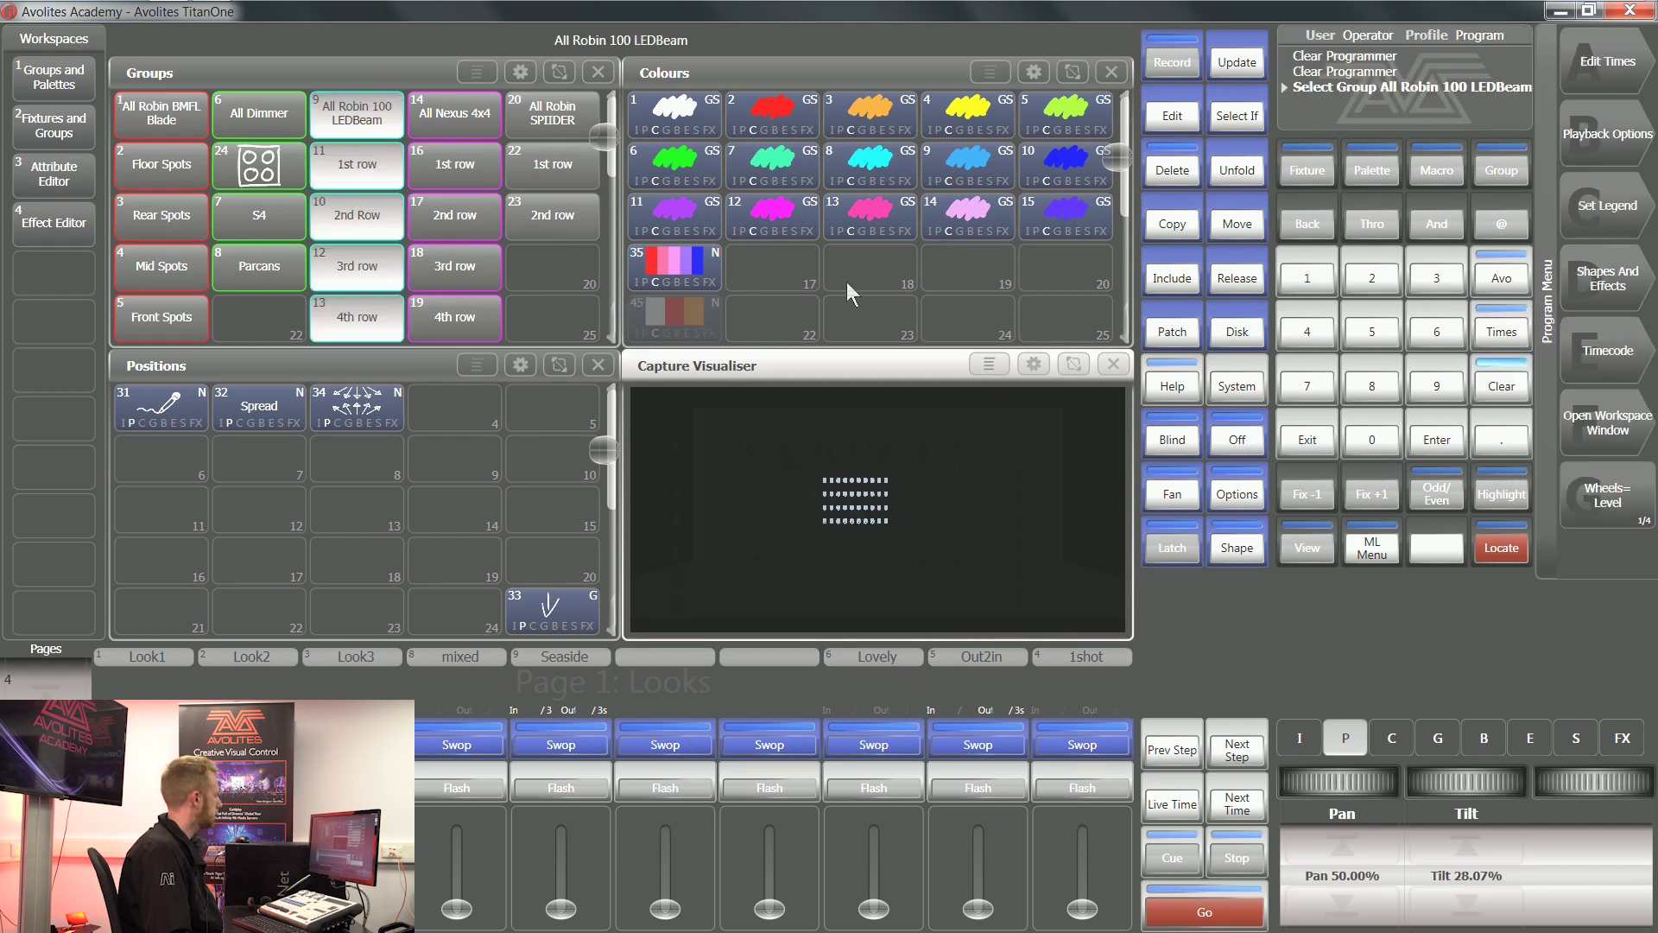
click(1517, 552)
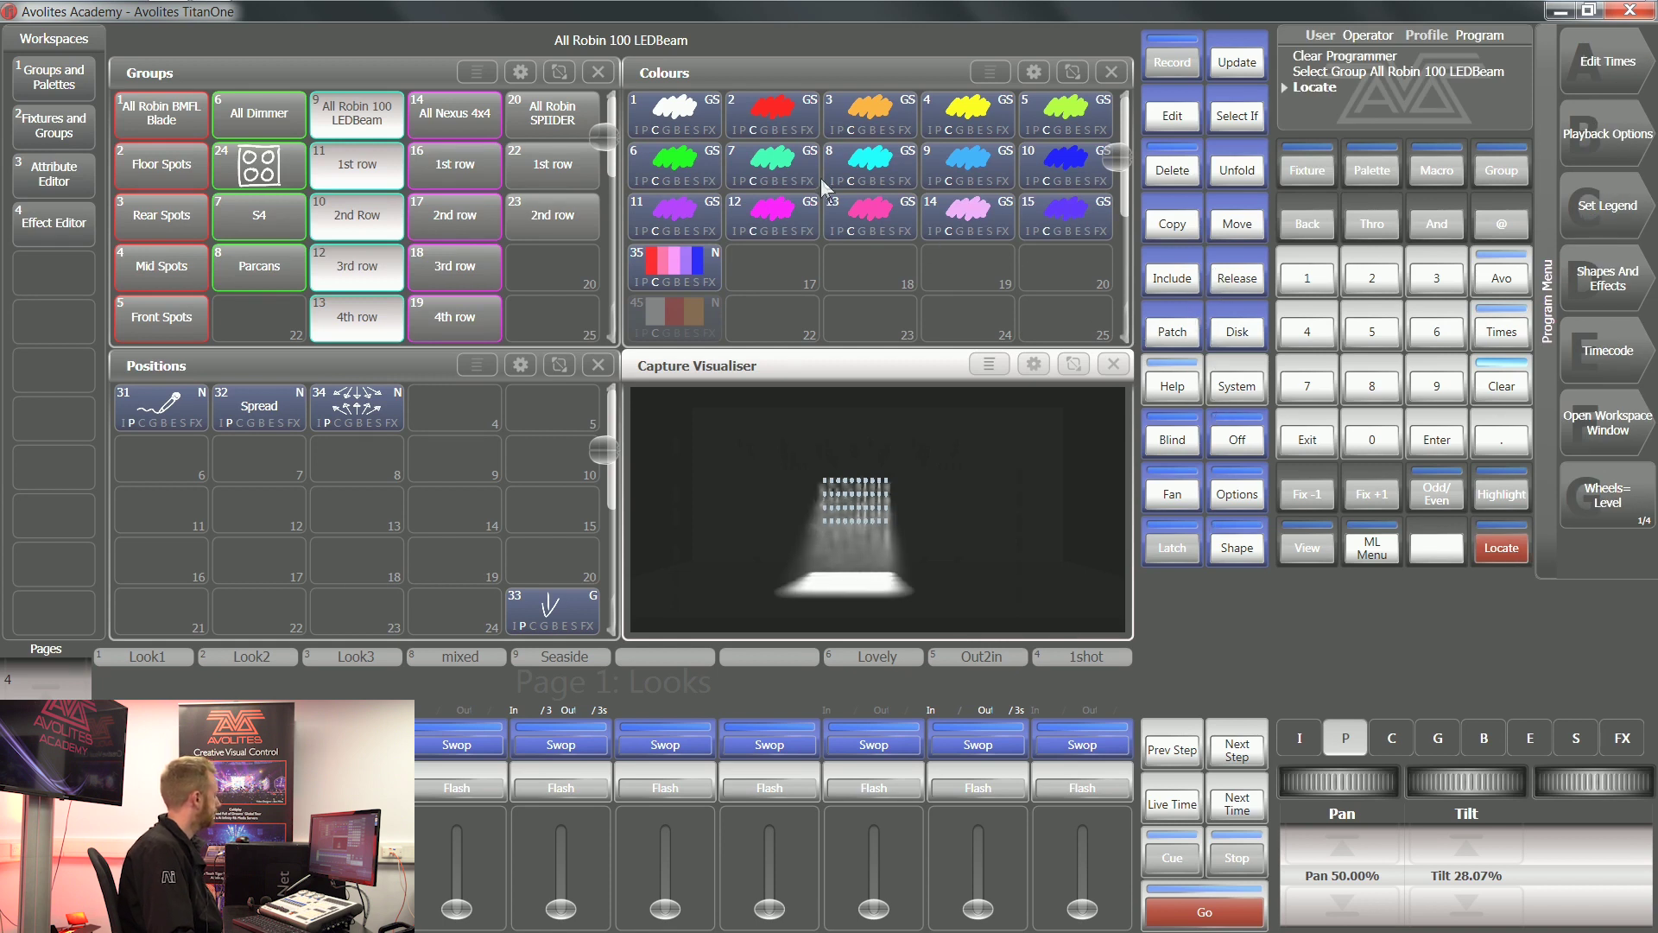
click(796, 127)
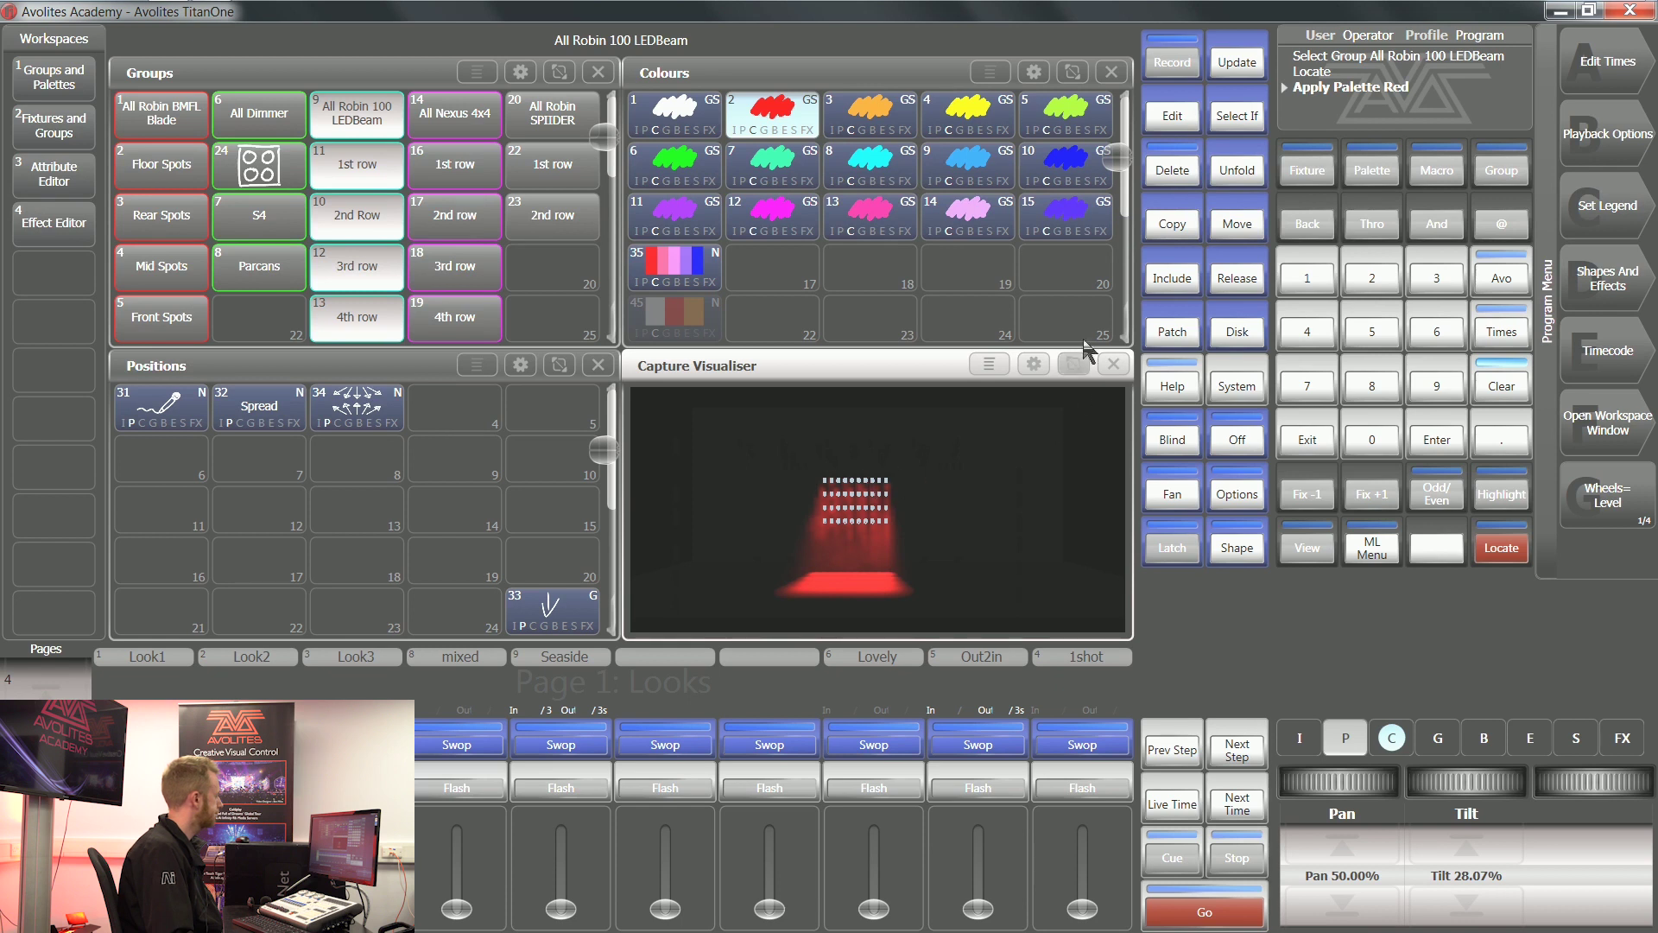
Record the red look as the lowlight state for the selected LEDBeam fixtures.
click(1174, 70)
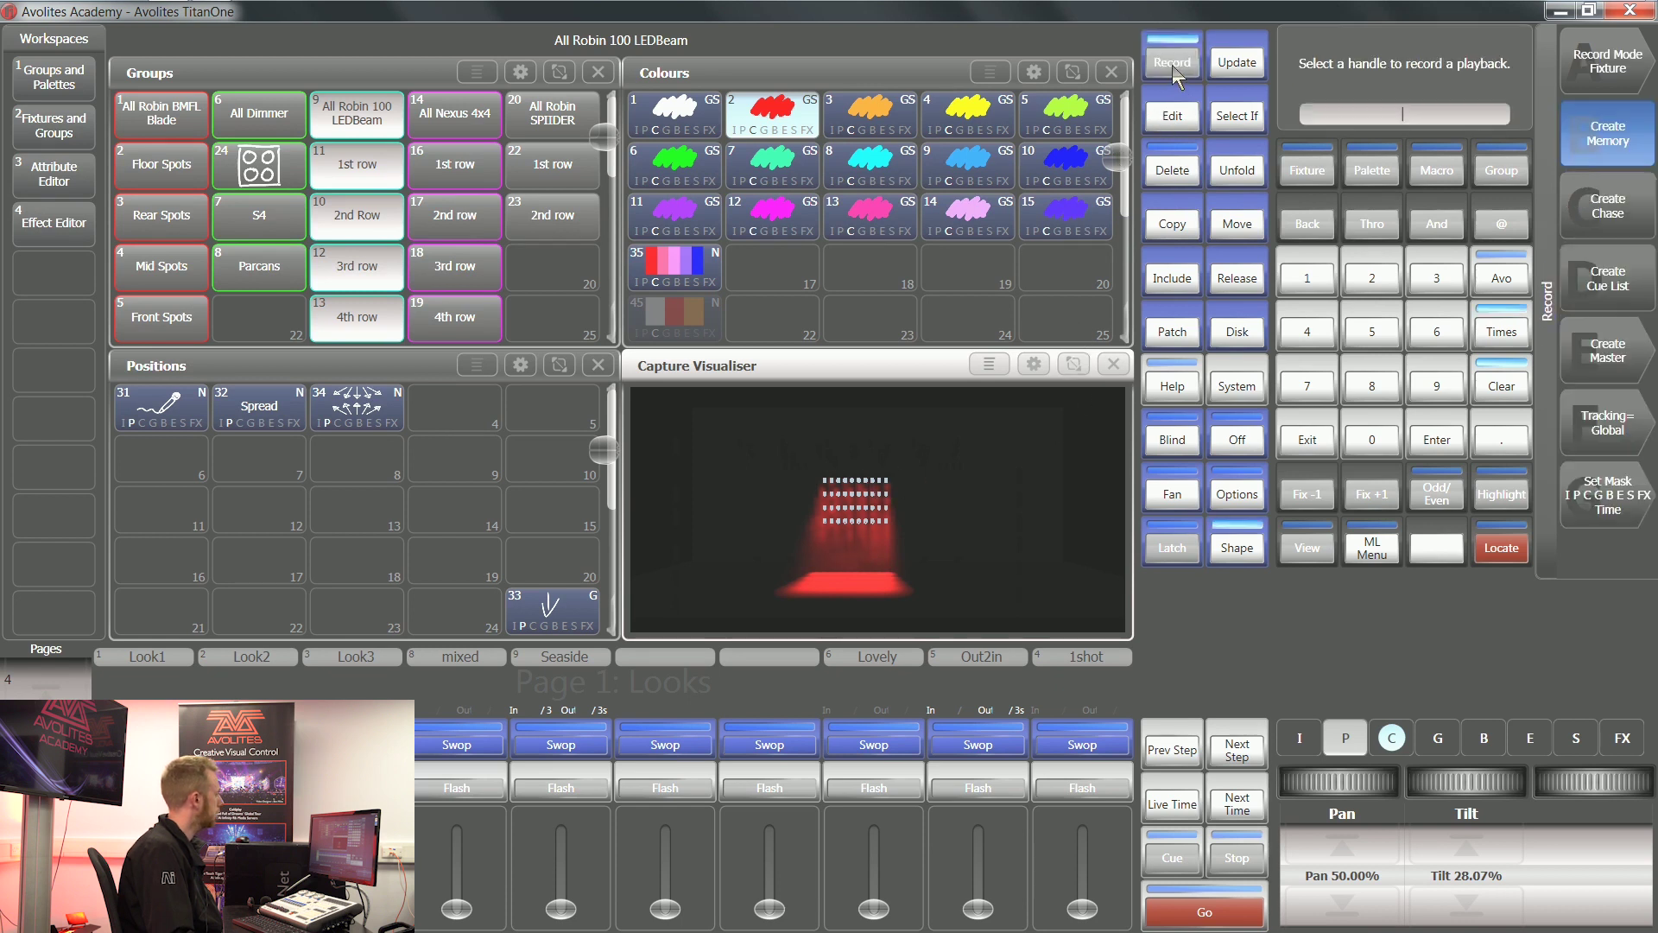
click(1503, 496)
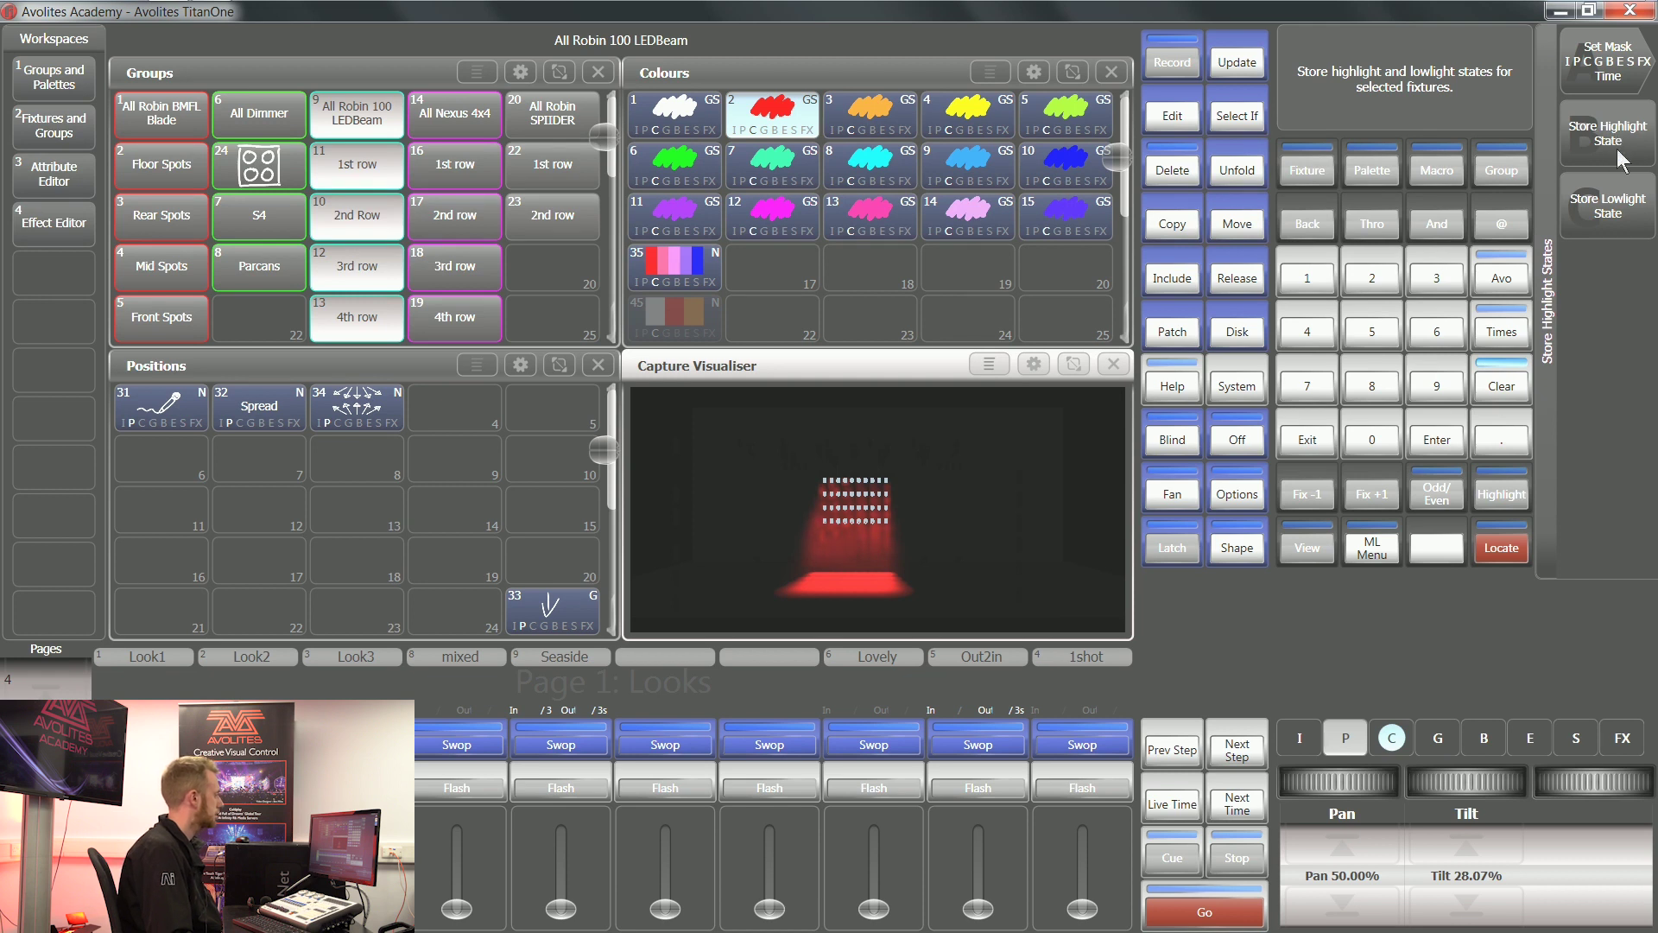
click(1613, 226)
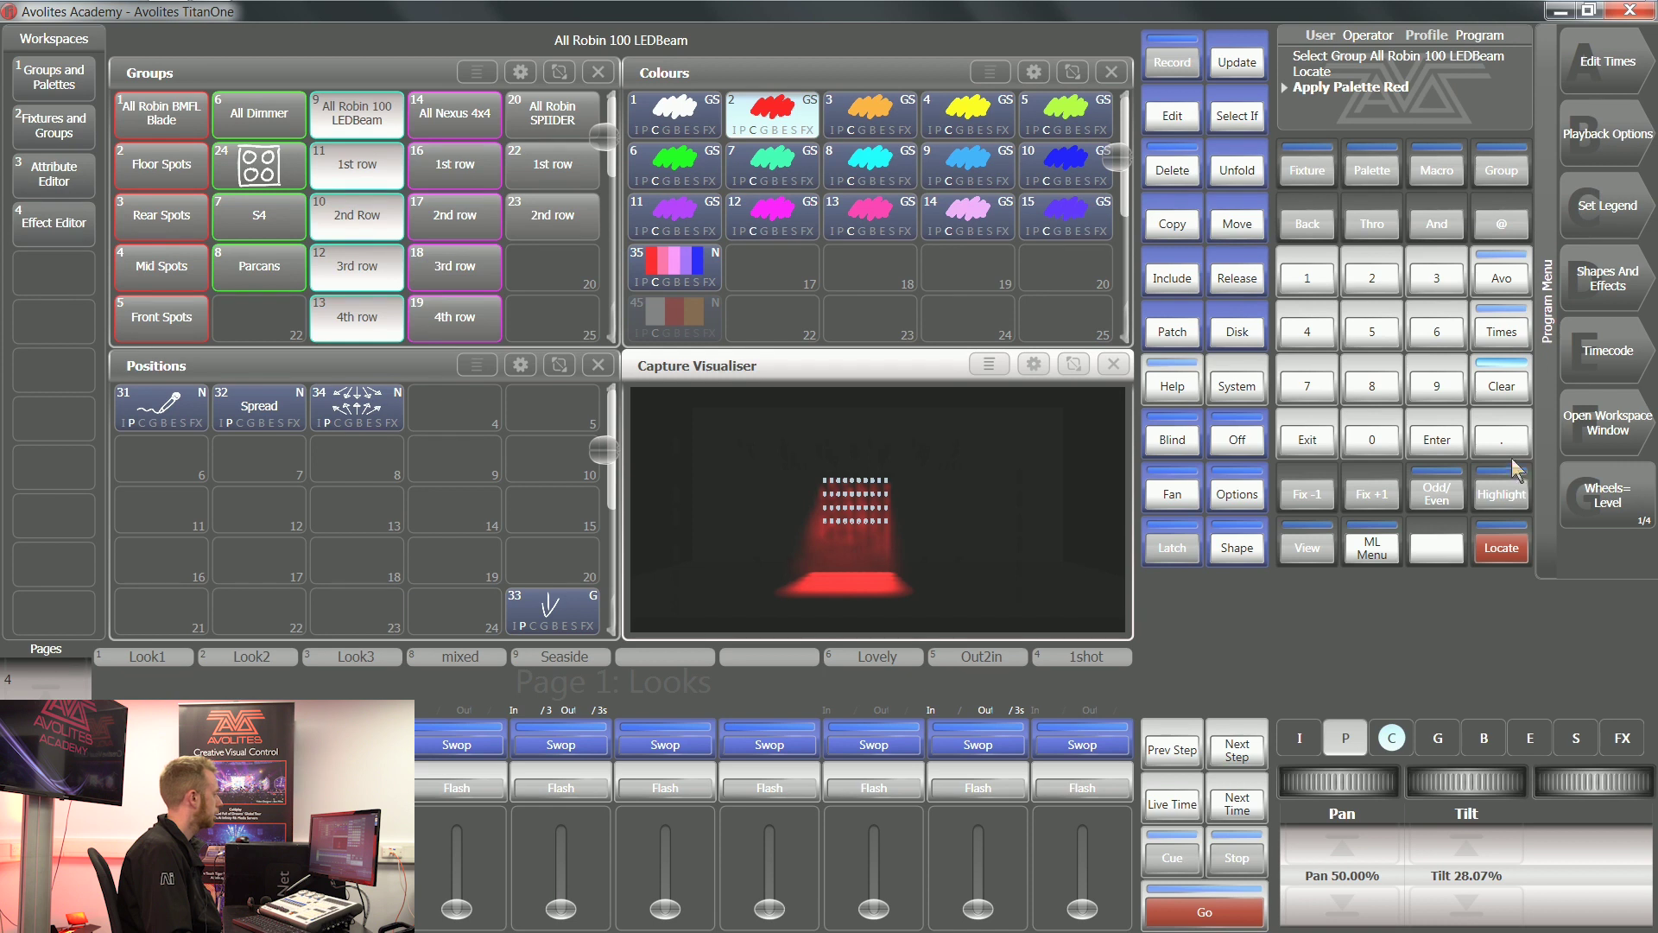
Check the recorded lowlight by highlighting the LEDBeams, stepping forward and back through individual fixtures, and clear the programmer.
click(1517, 497)
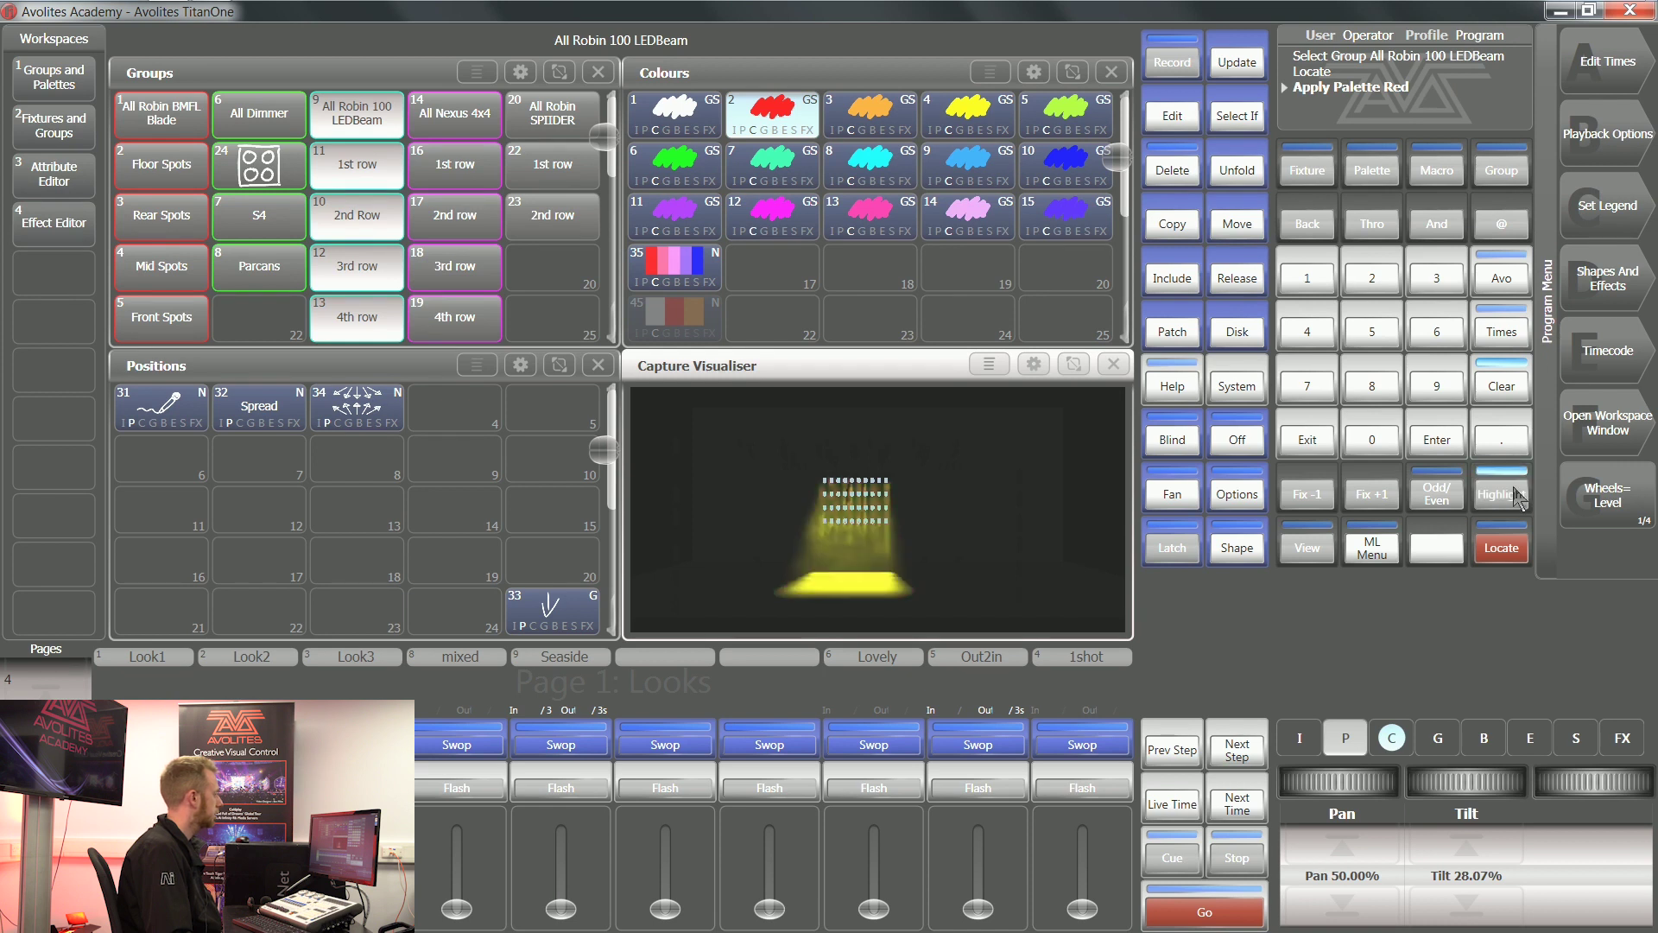
click(1373, 496)
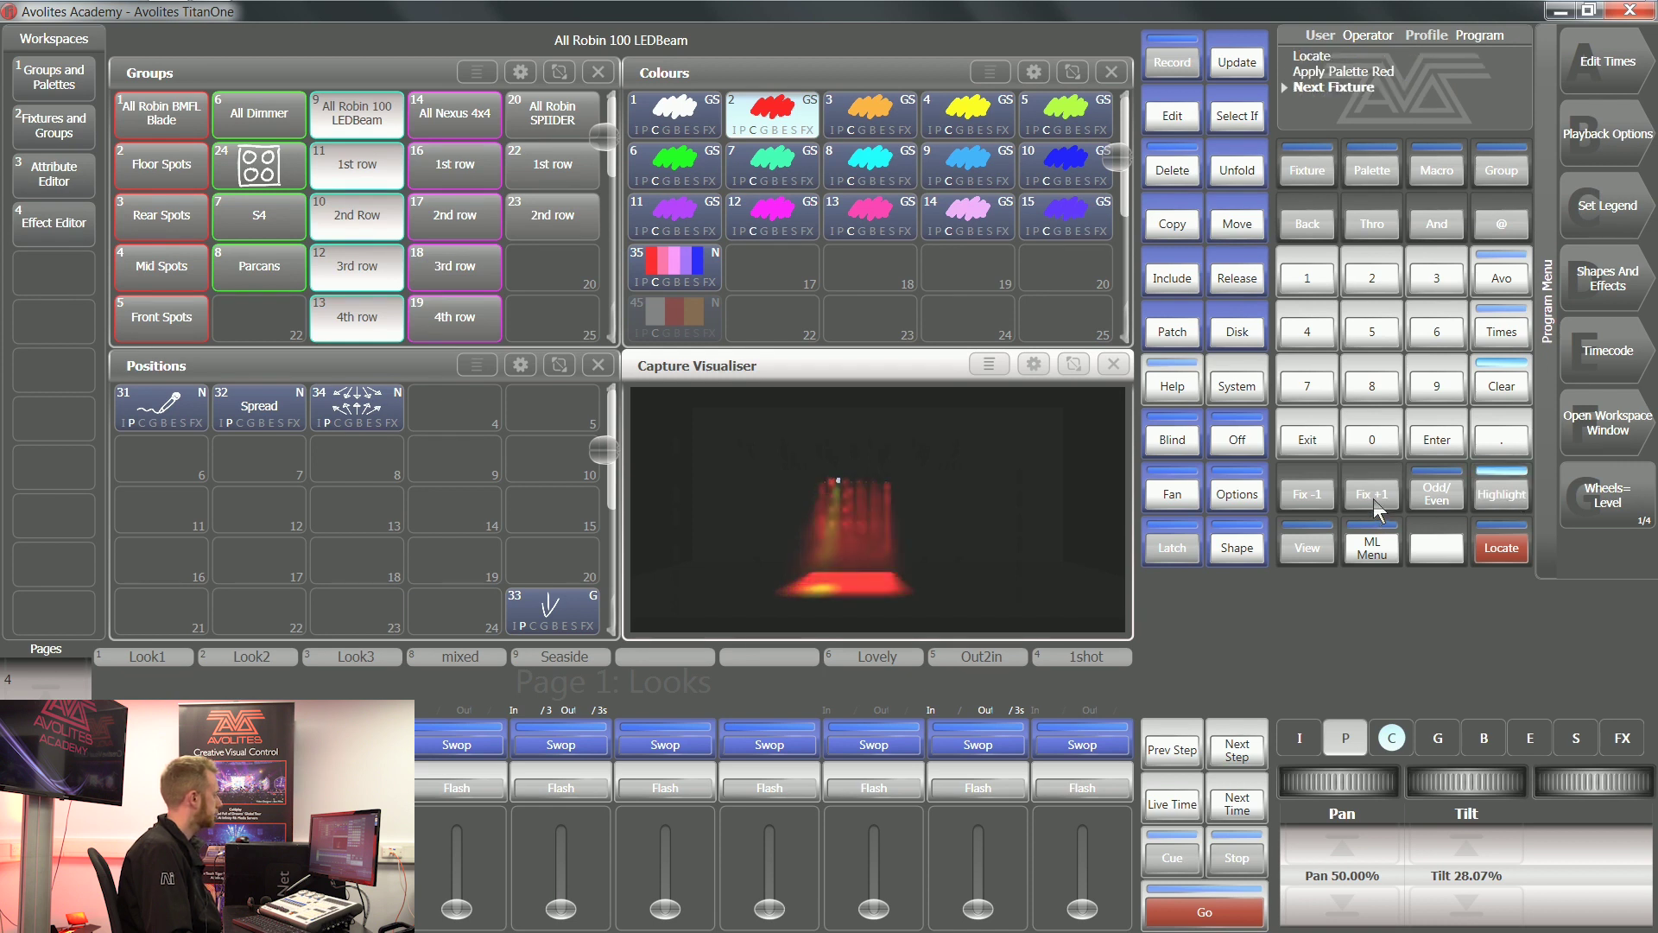
click(1373, 496)
click(1373, 496)
click(1373, 496)
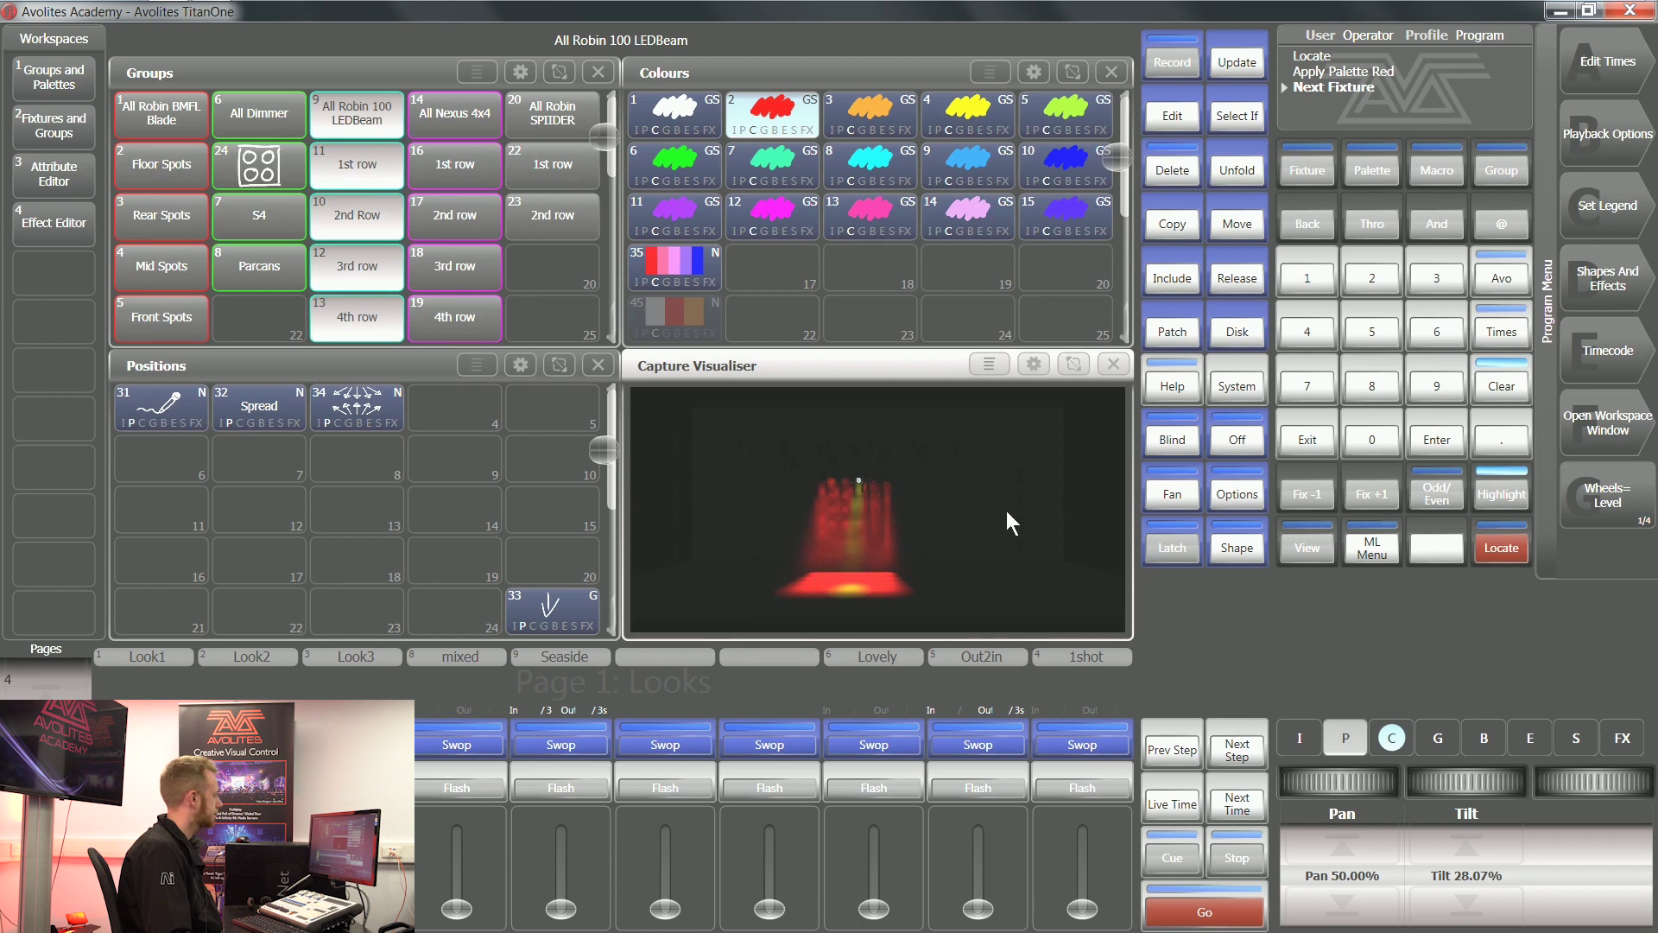
click(1304, 496)
click(1304, 496)
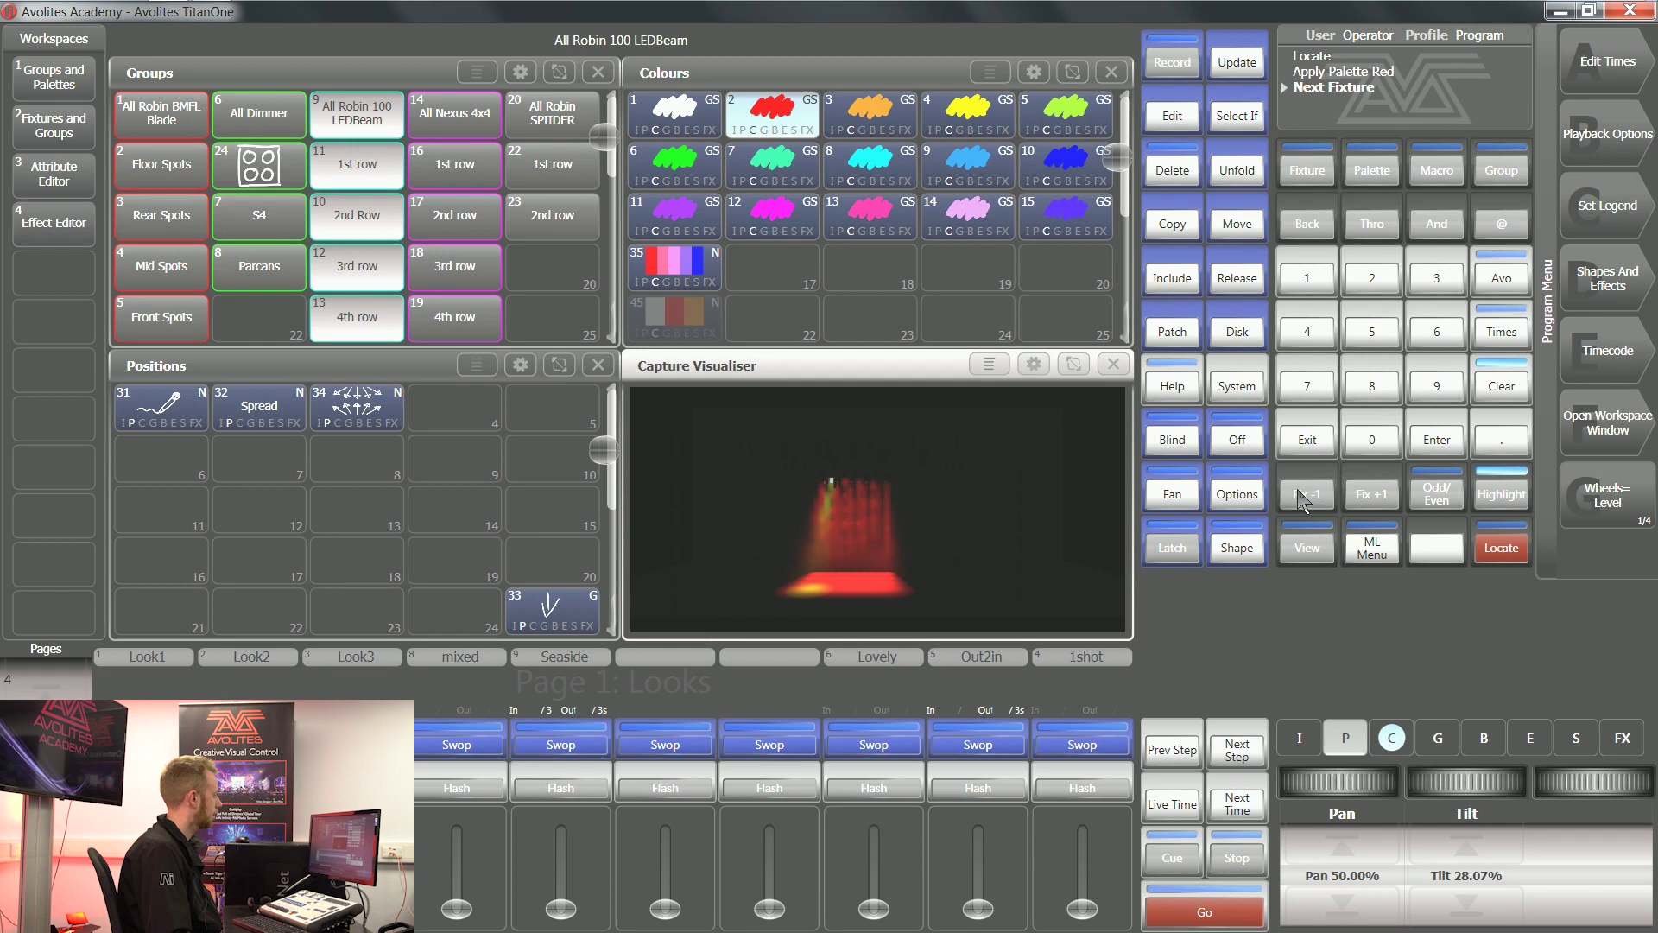
click(1304, 495)
double_click(1516, 388)
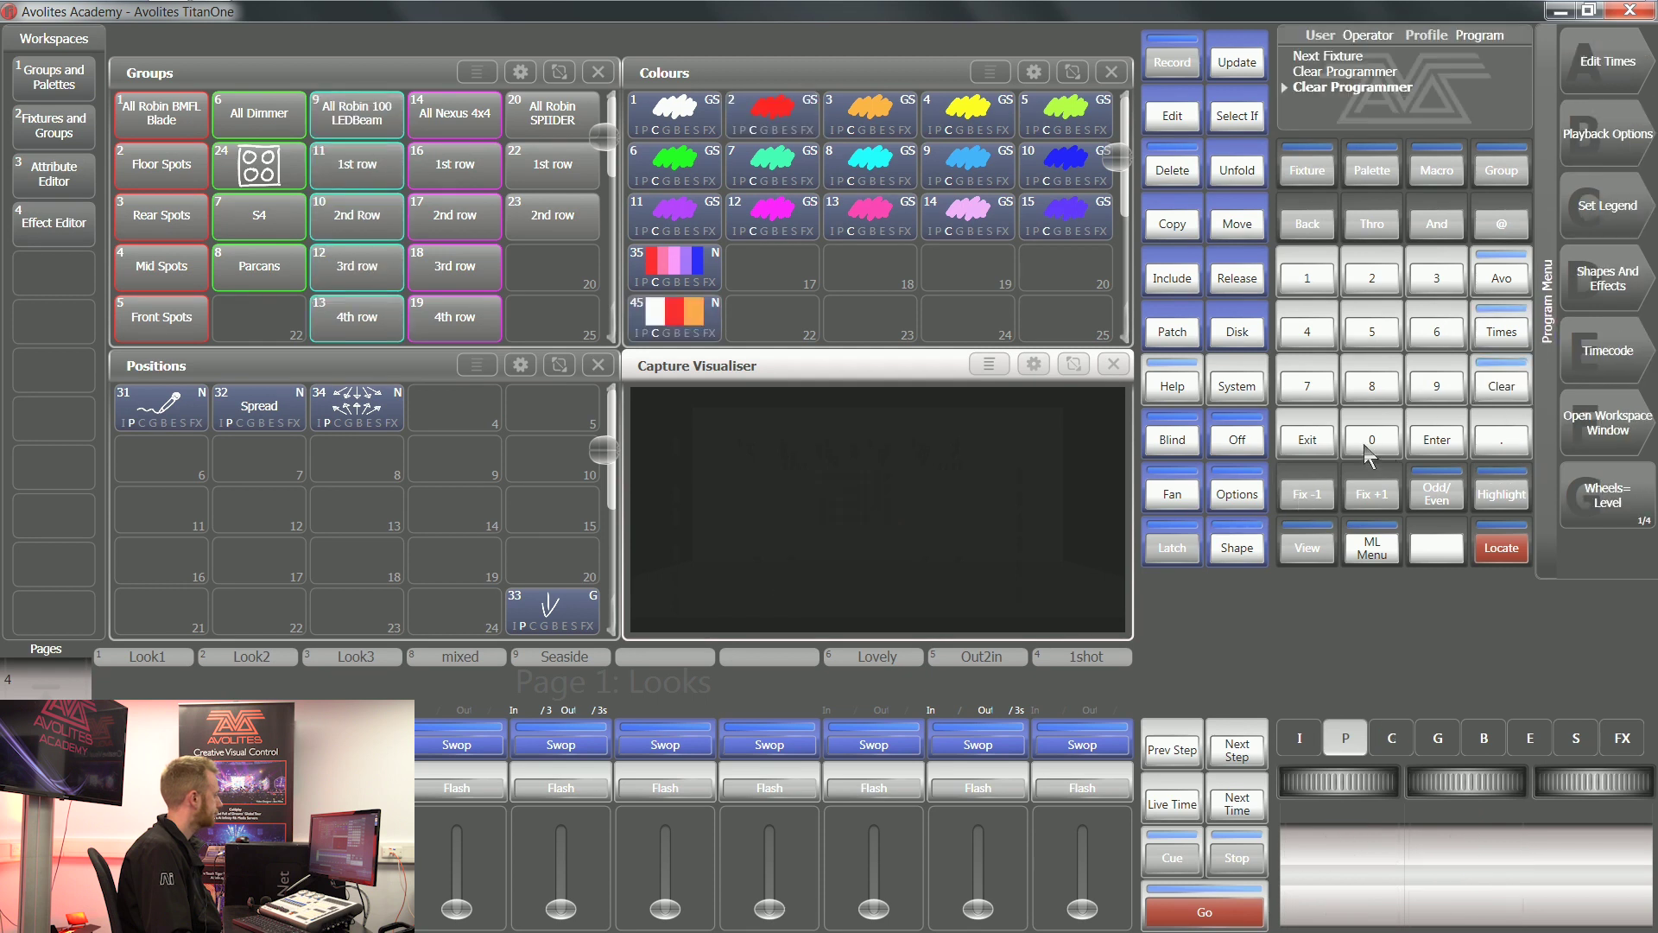
click(1330, 445)
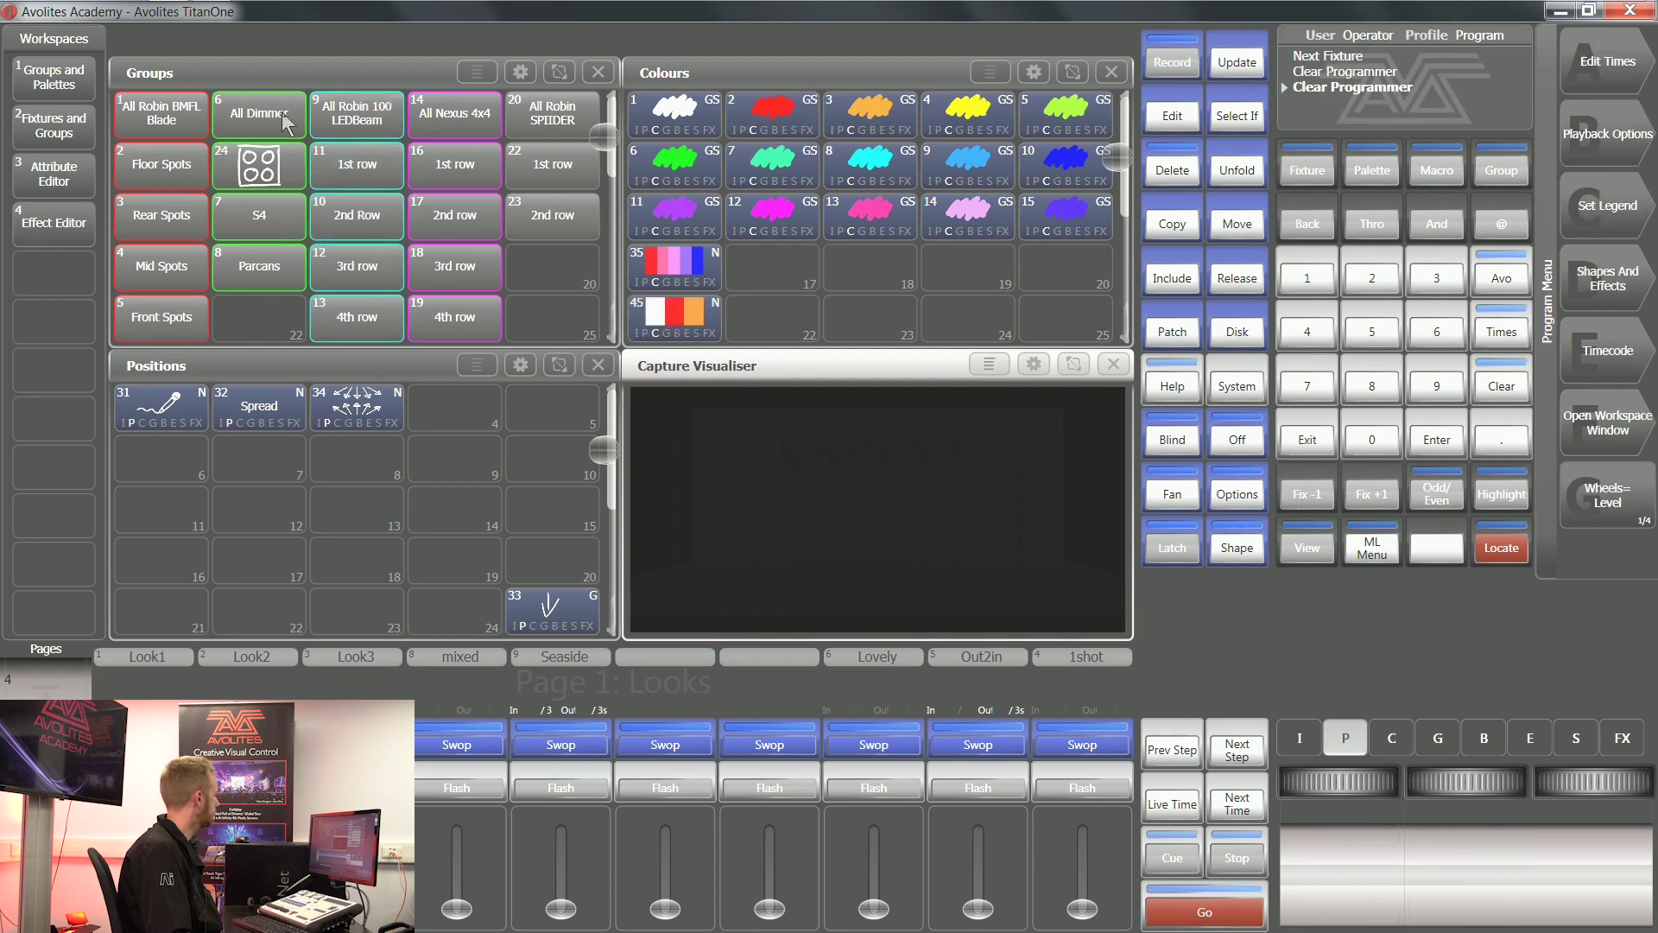
Select dimmer group 24, locate its fixtures, and set their dimmer level to 43.1%.
click(262, 167)
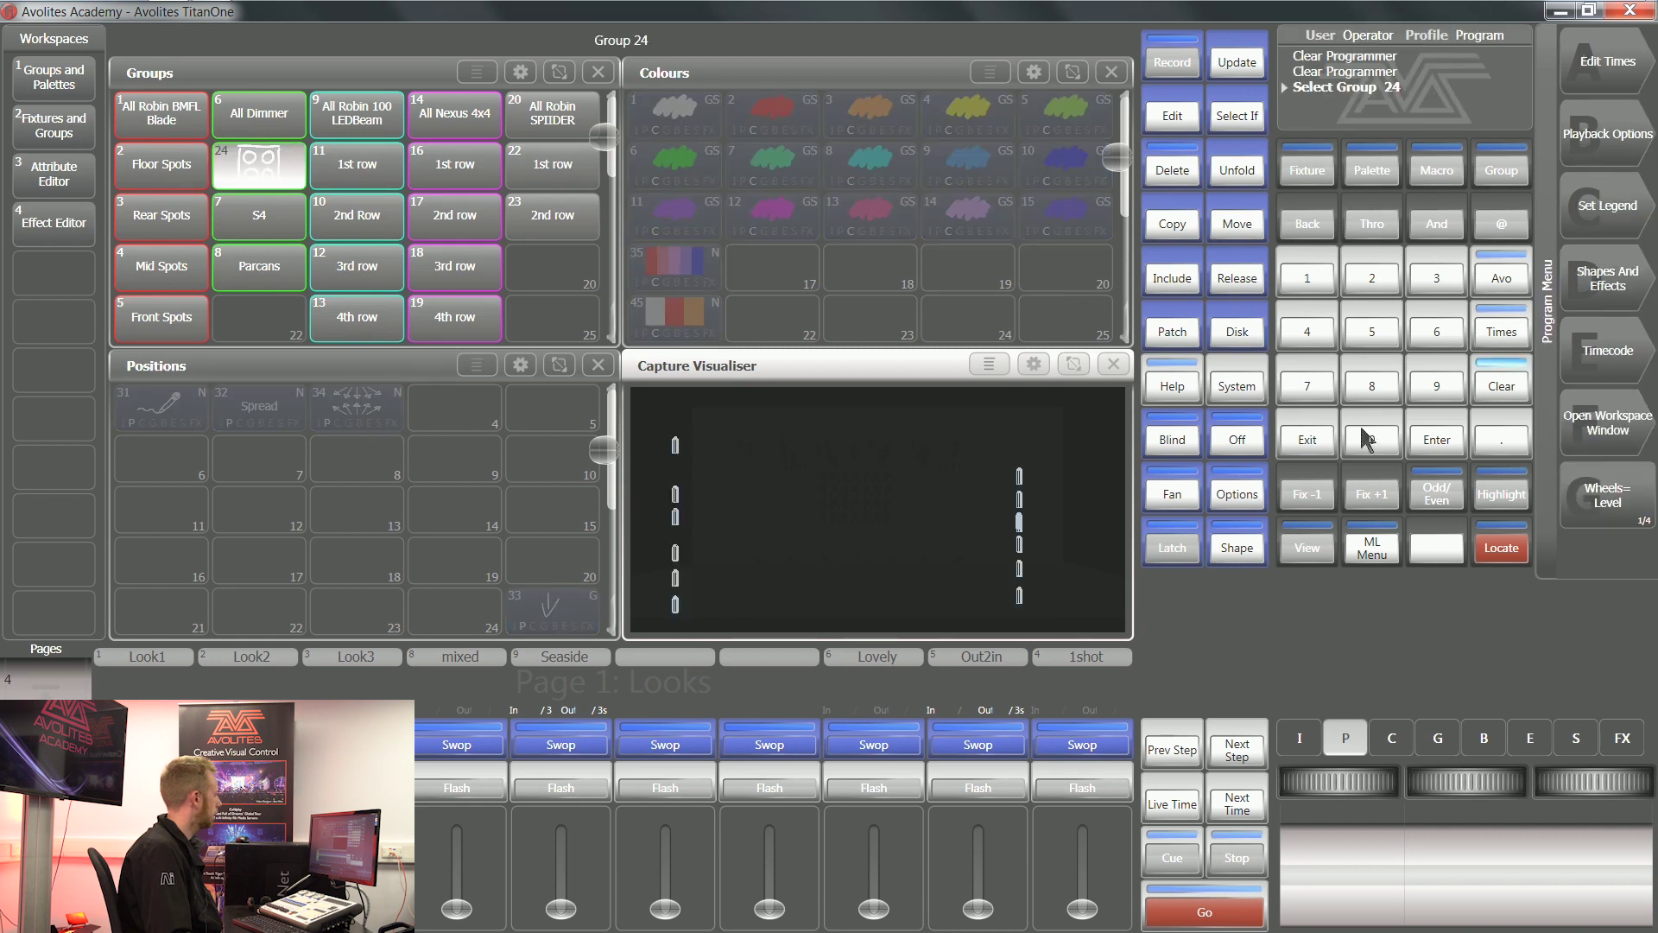
click(1494, 550)
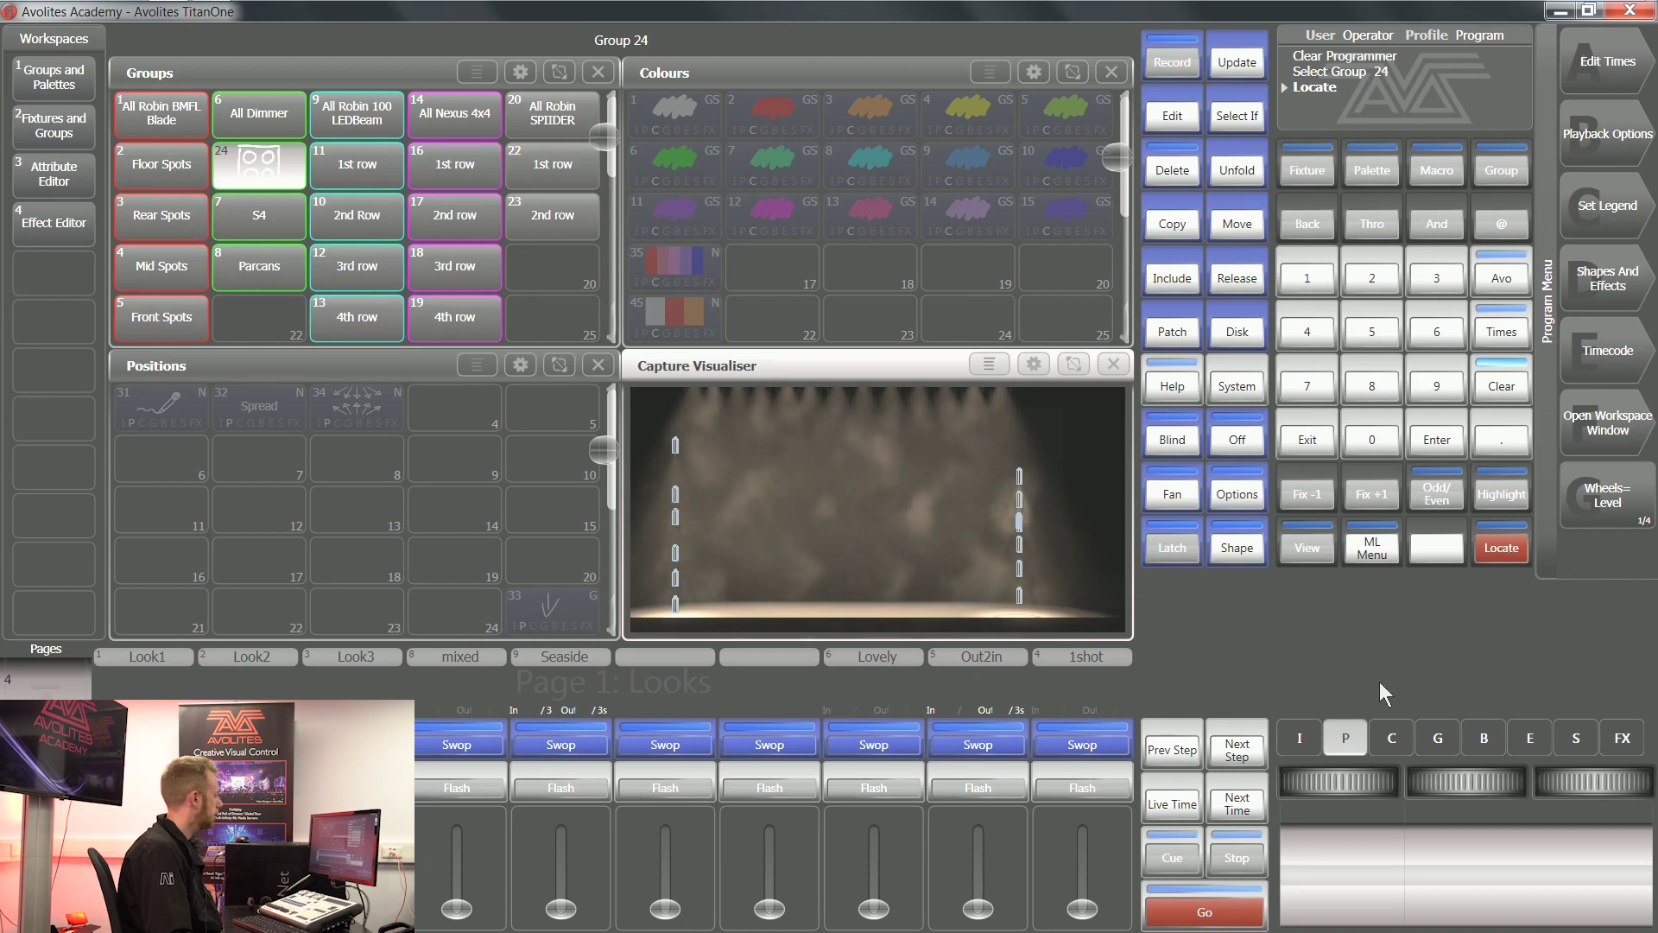
click(1304, 734)
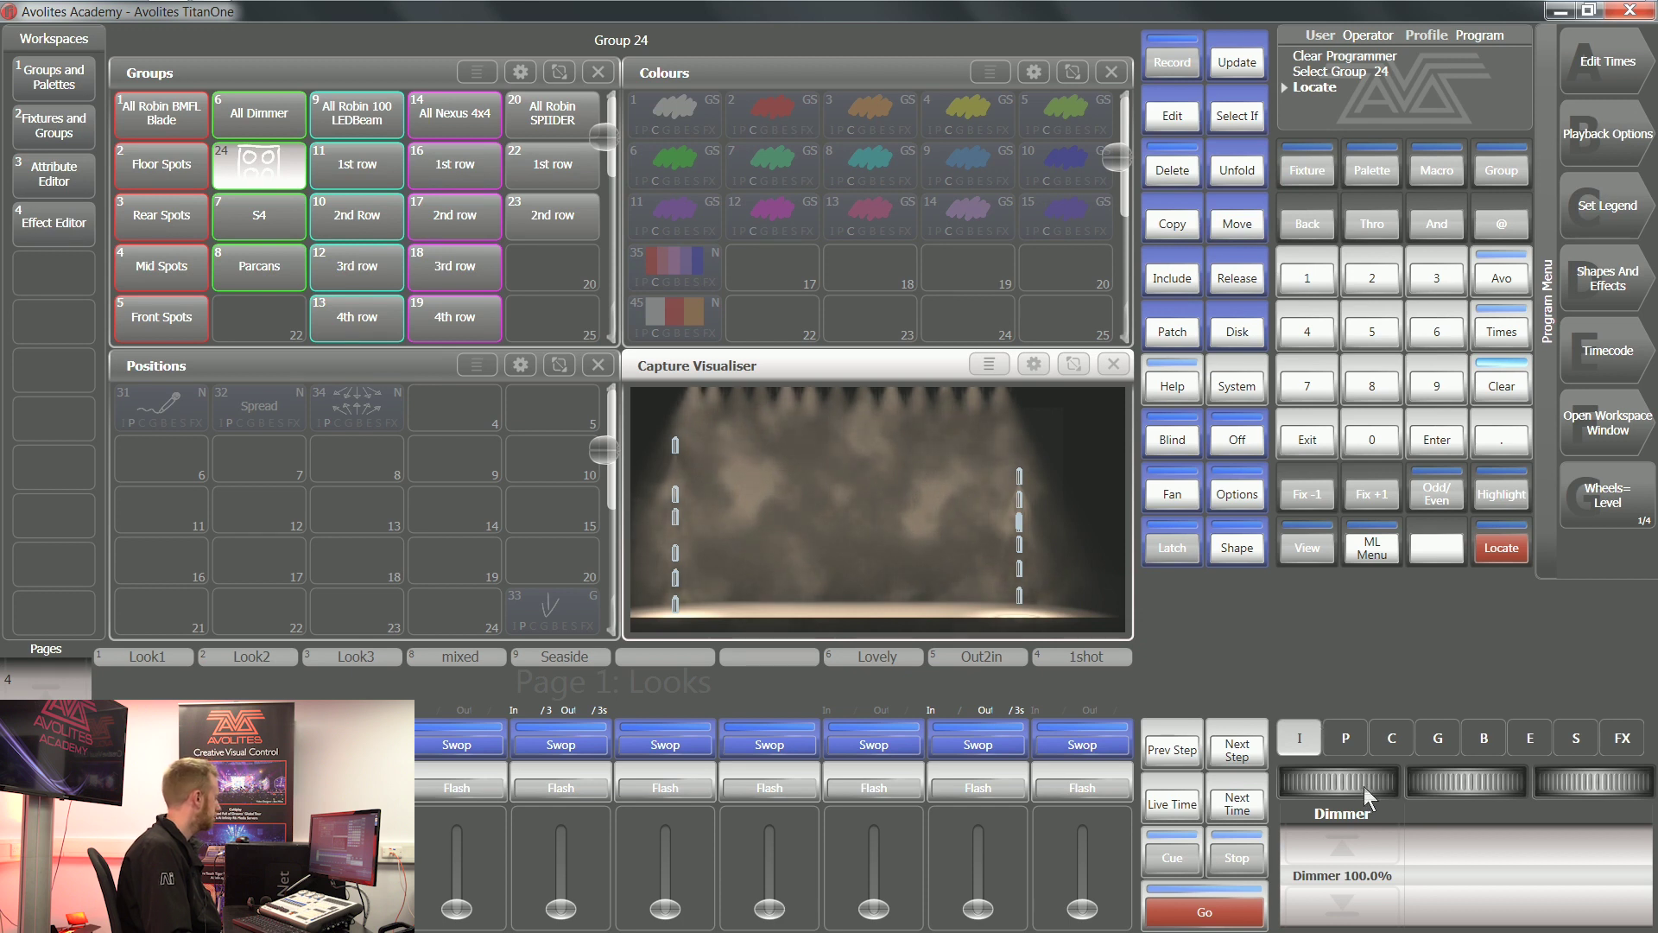
drag(1364, 781, 1285, 781)
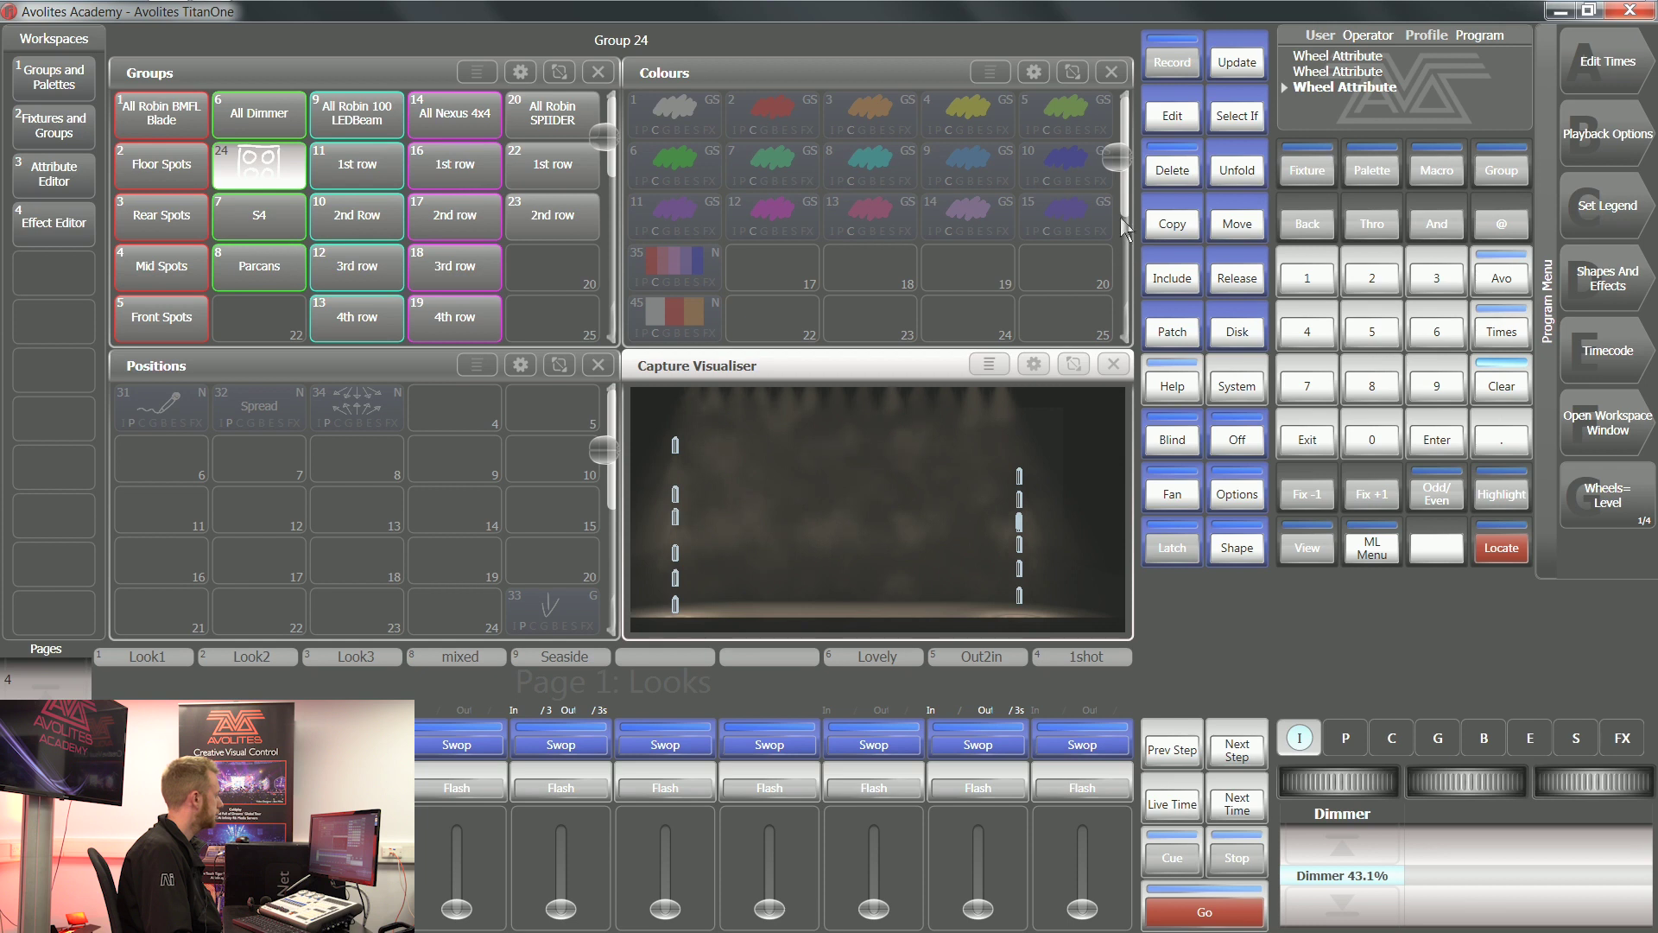
Record the 43.1% dimmer level as the locate state for group 24, and test it by raising the dimmer to 100% and relocating.
click(1173, 64)
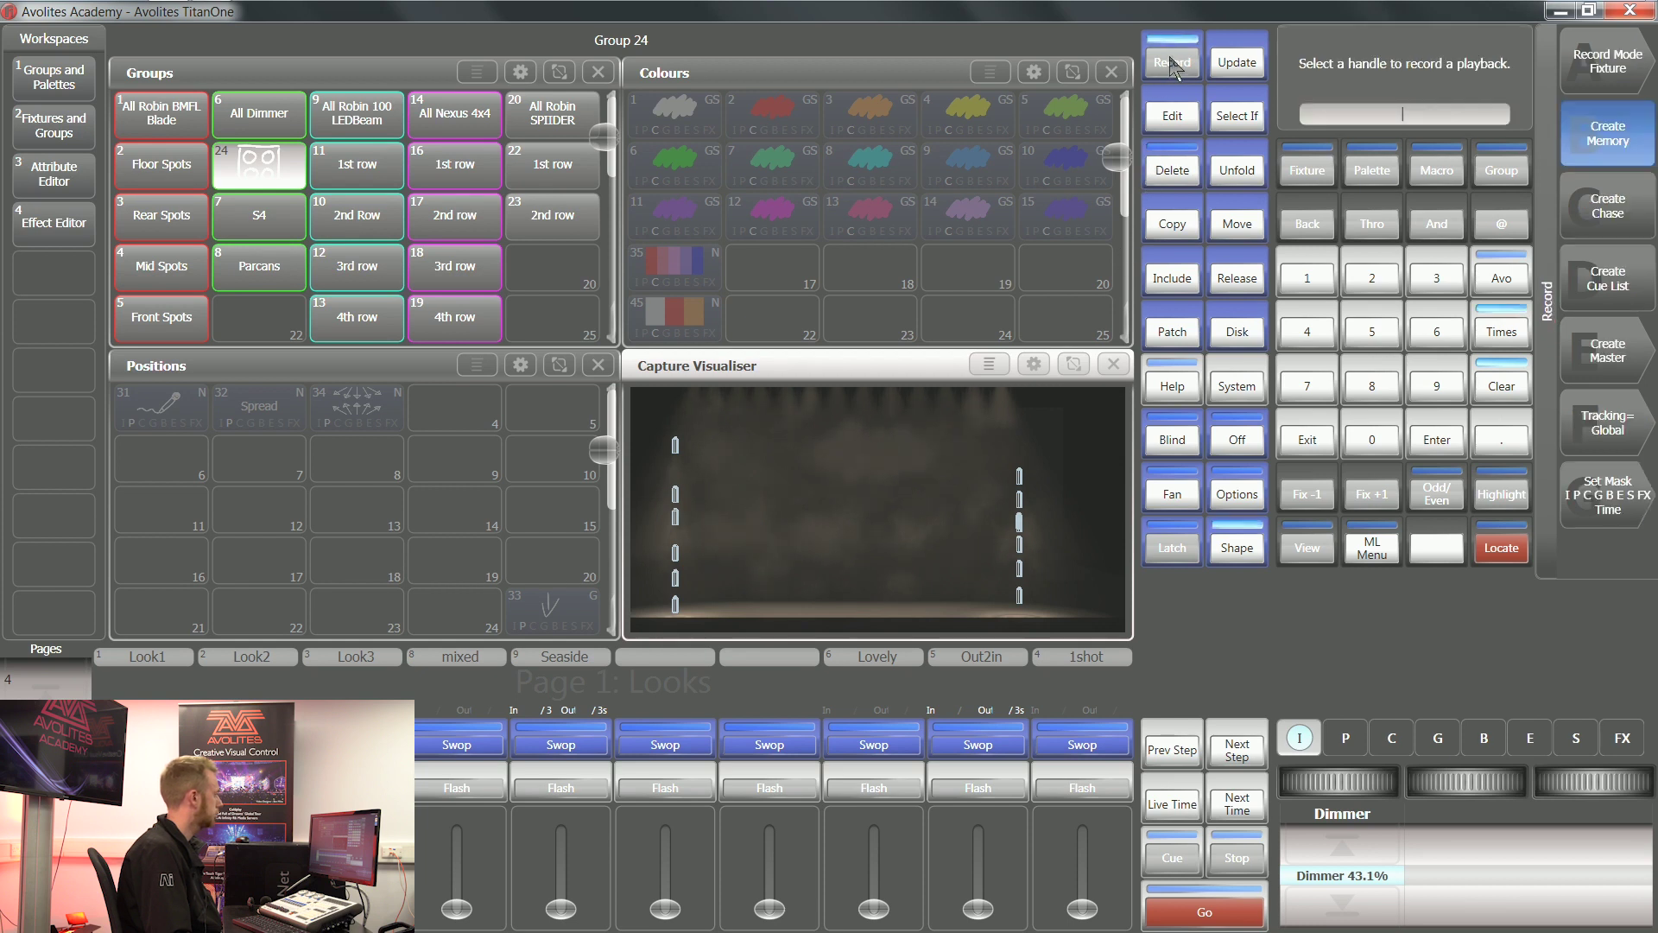
click(1498, 547)
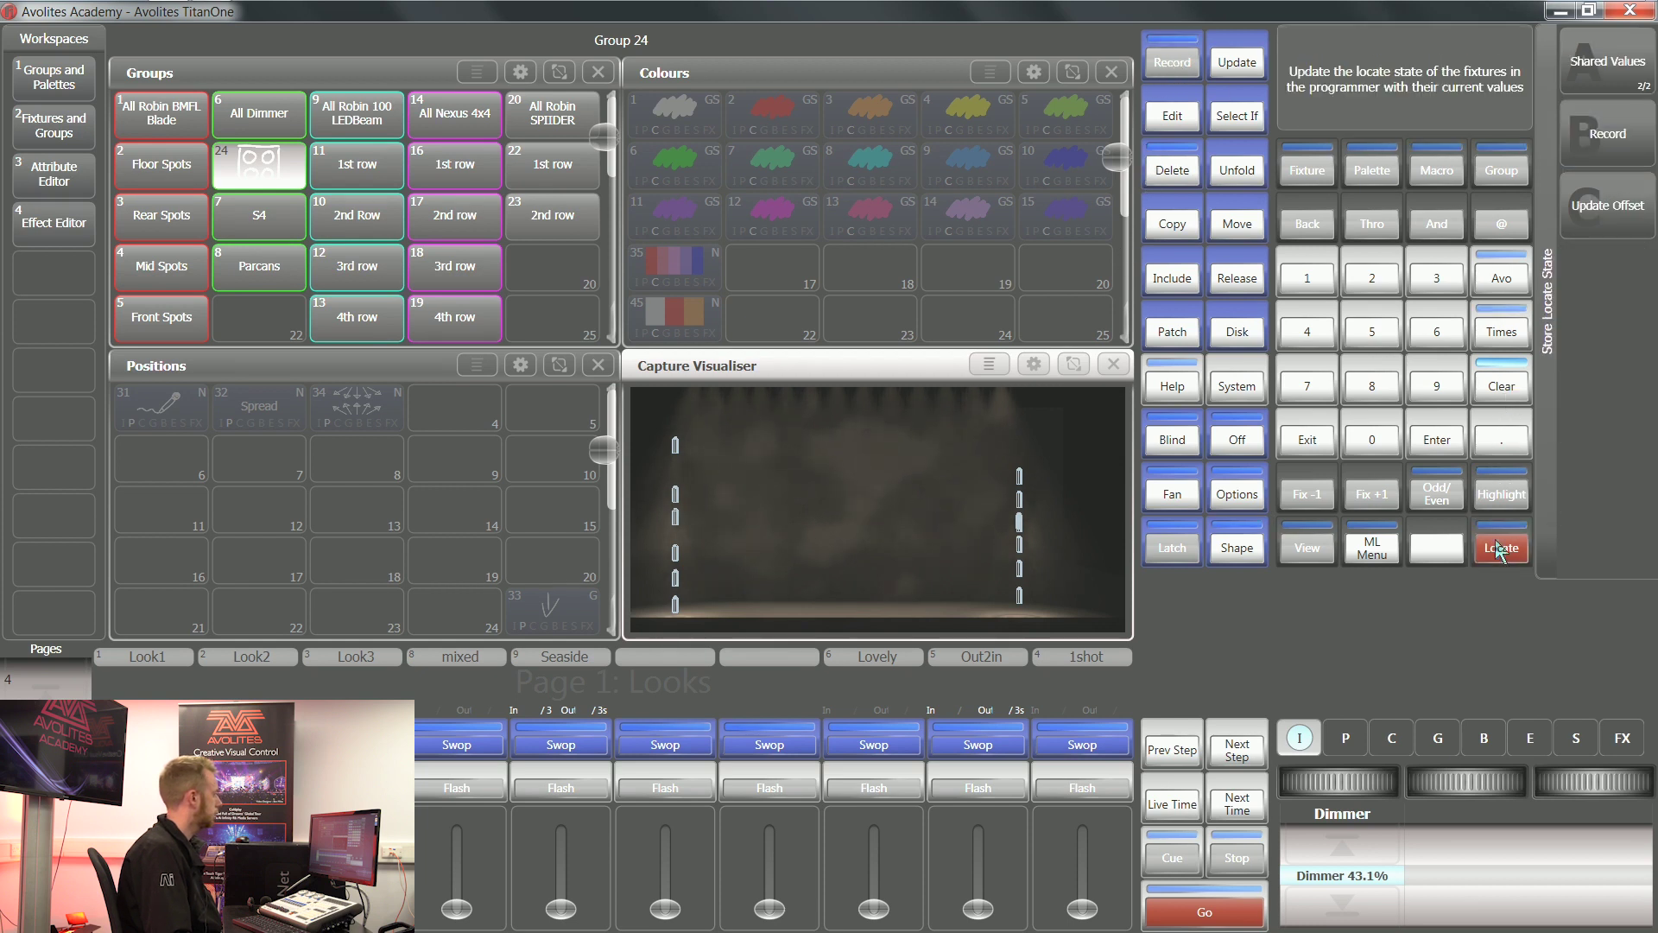
click(1637, 138)
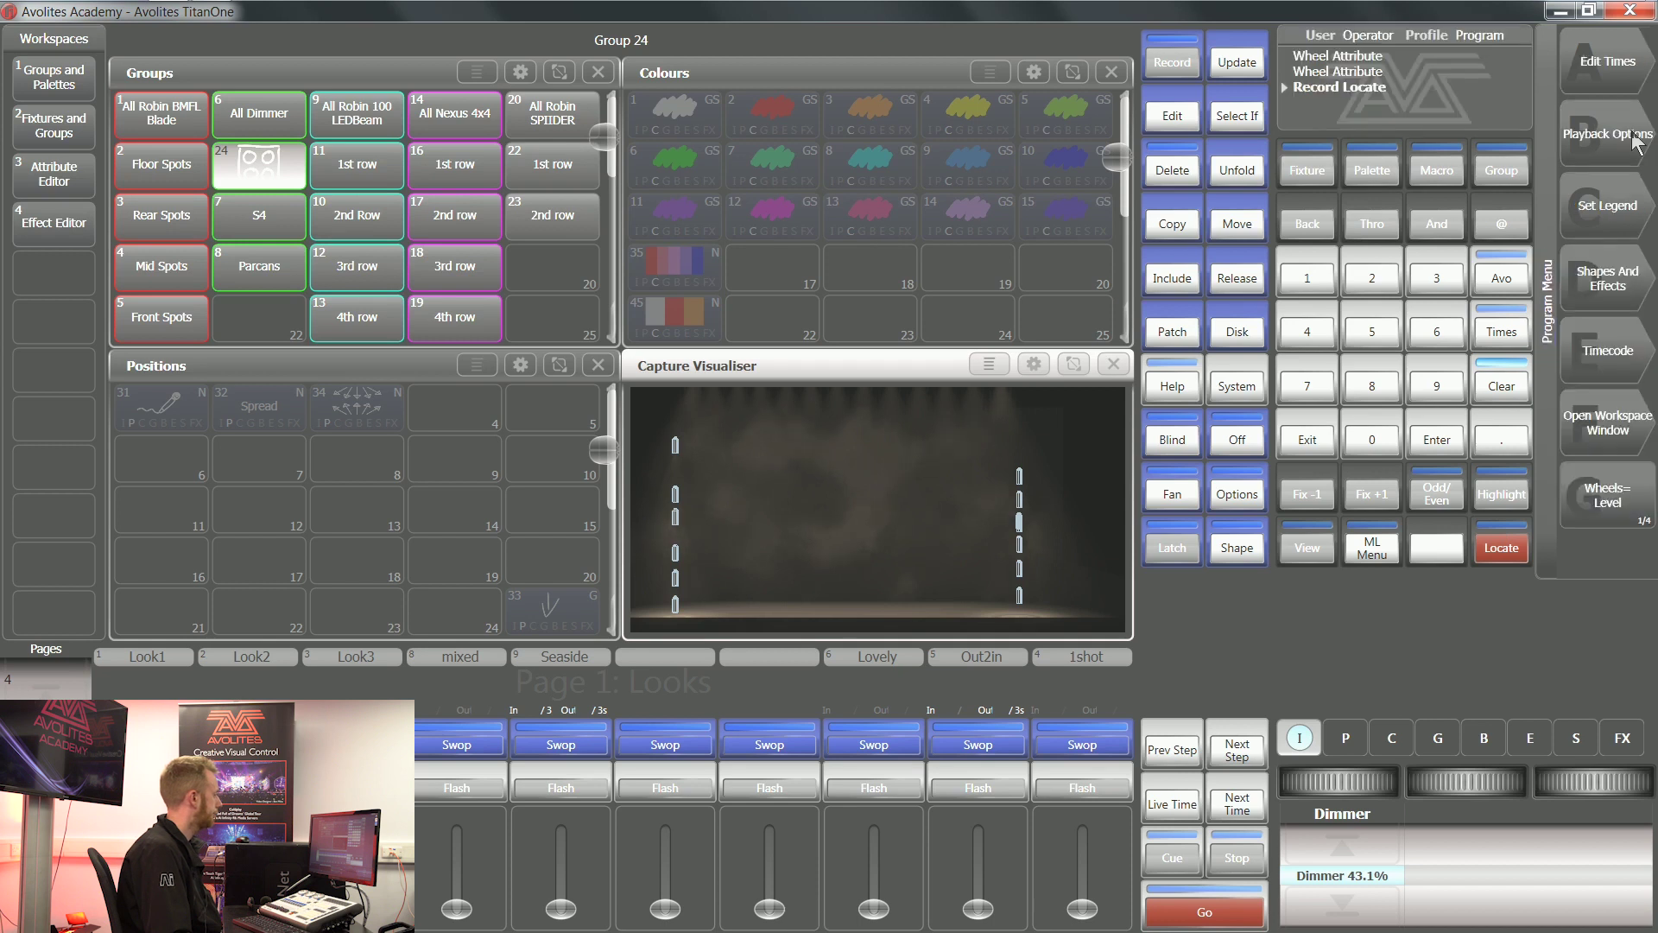
click(1341, 845)
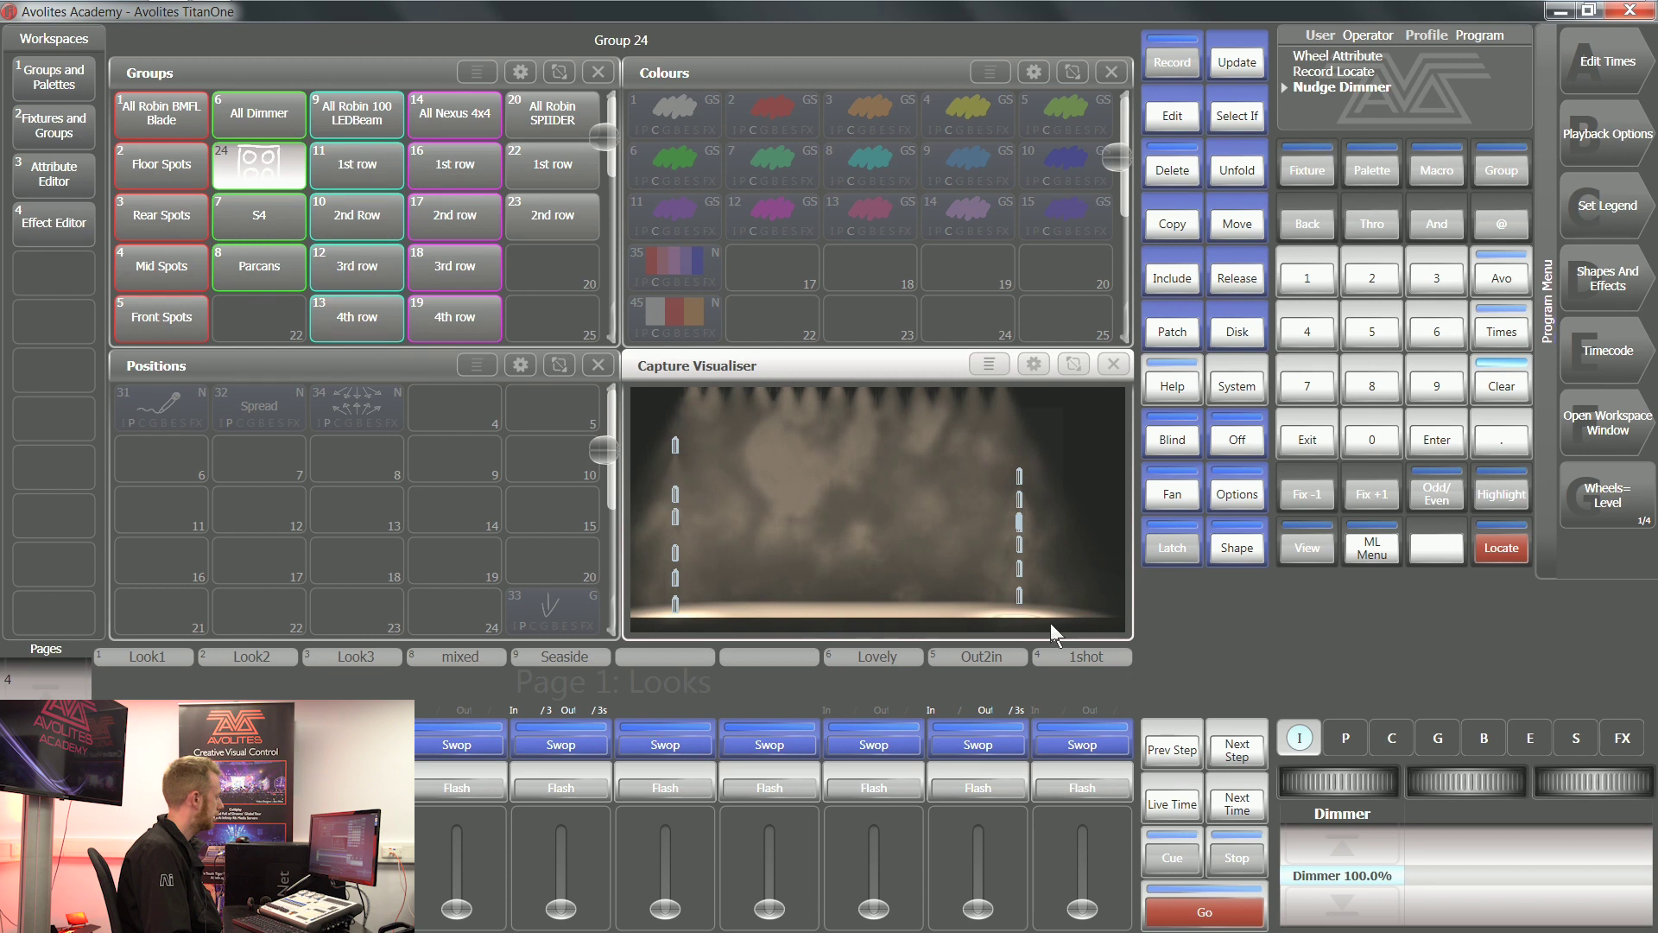
click(1515, 548)
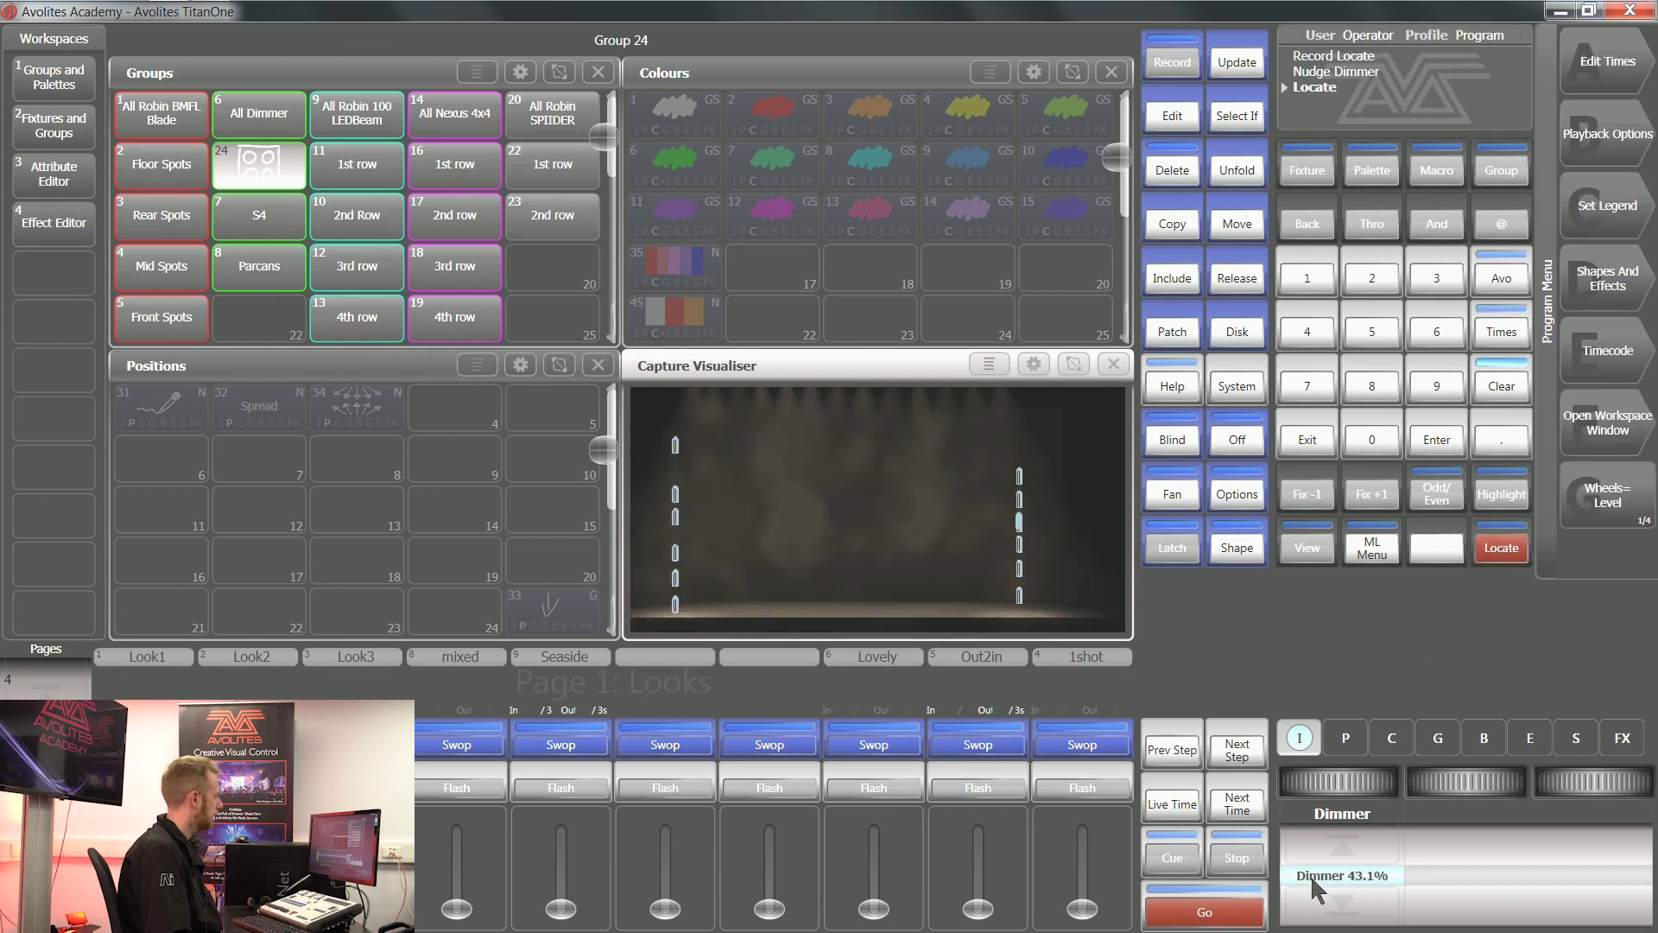
Highlight the group 24 fixtures, step forward through individual fixtures to examine the unselected ones' dimmer output, and clear the programmer.
click(1485, 500)
click(1363, 496)
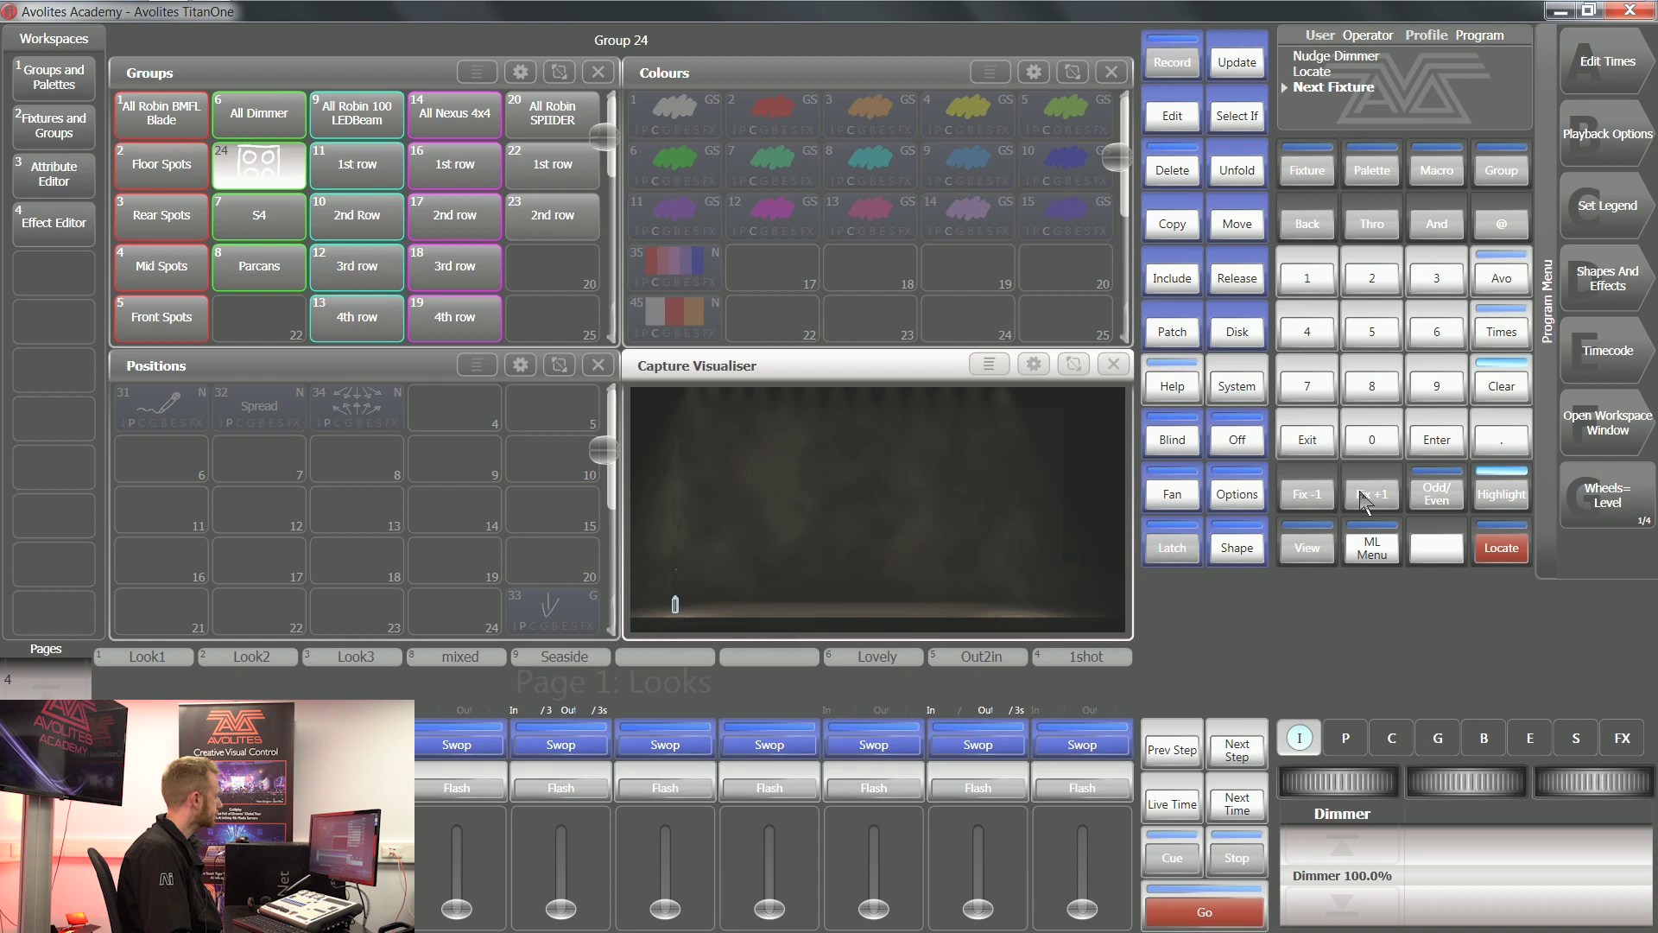
click(1364, 497)
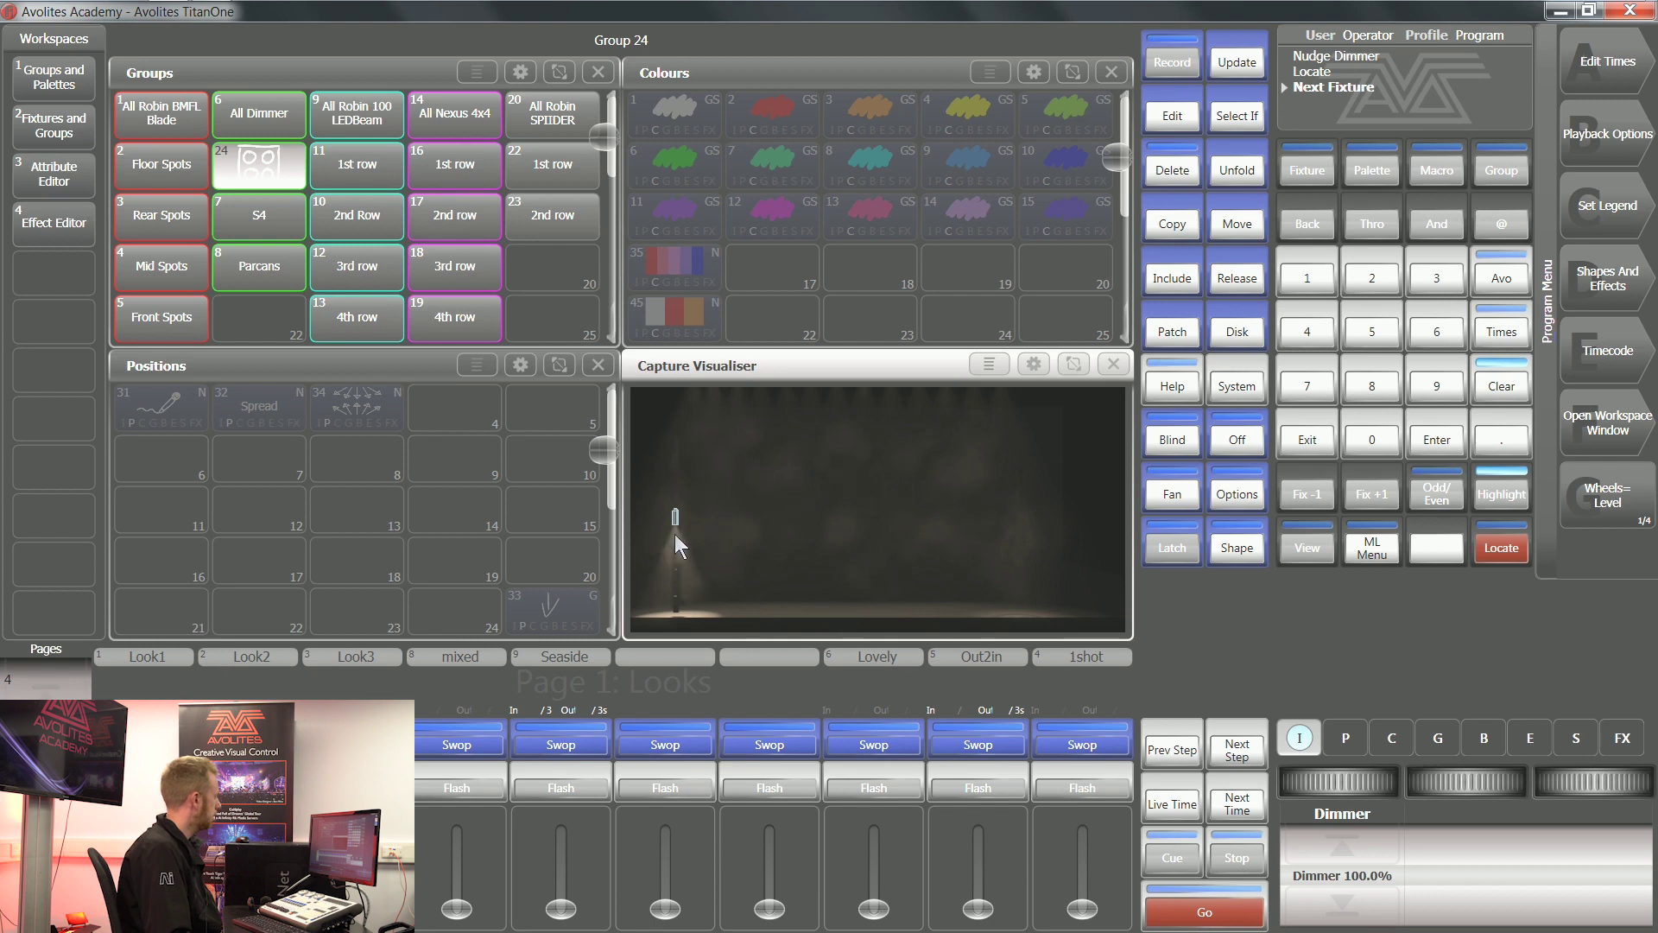
click(1364, 501)
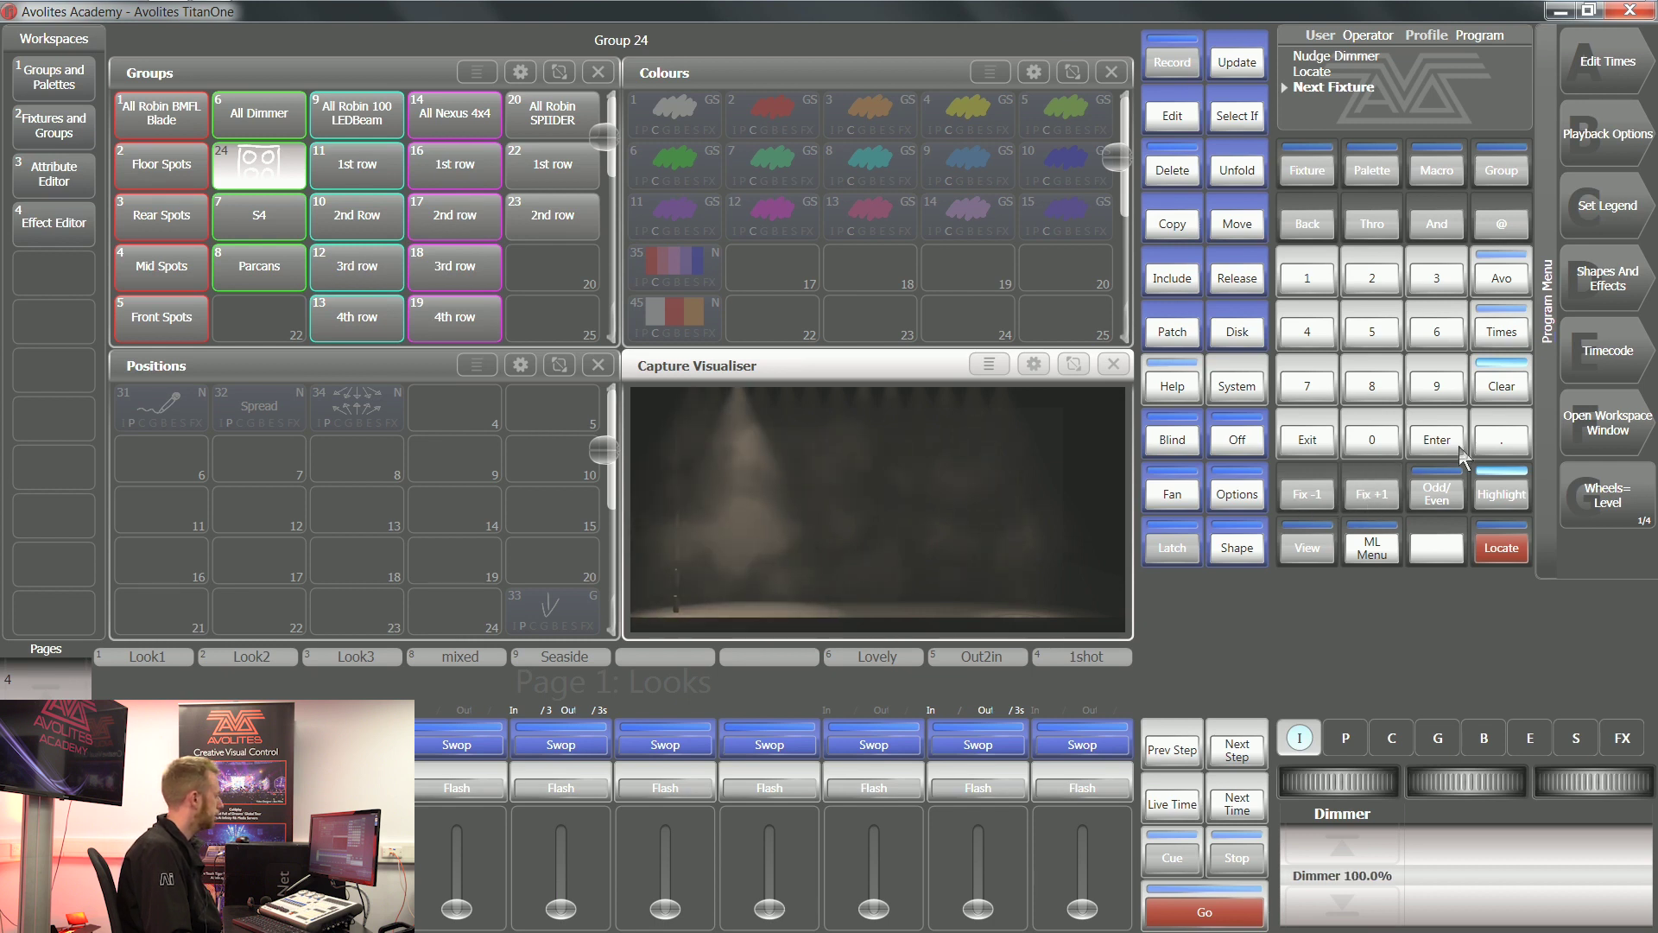
click(1500, 386)
click(1500, 386)
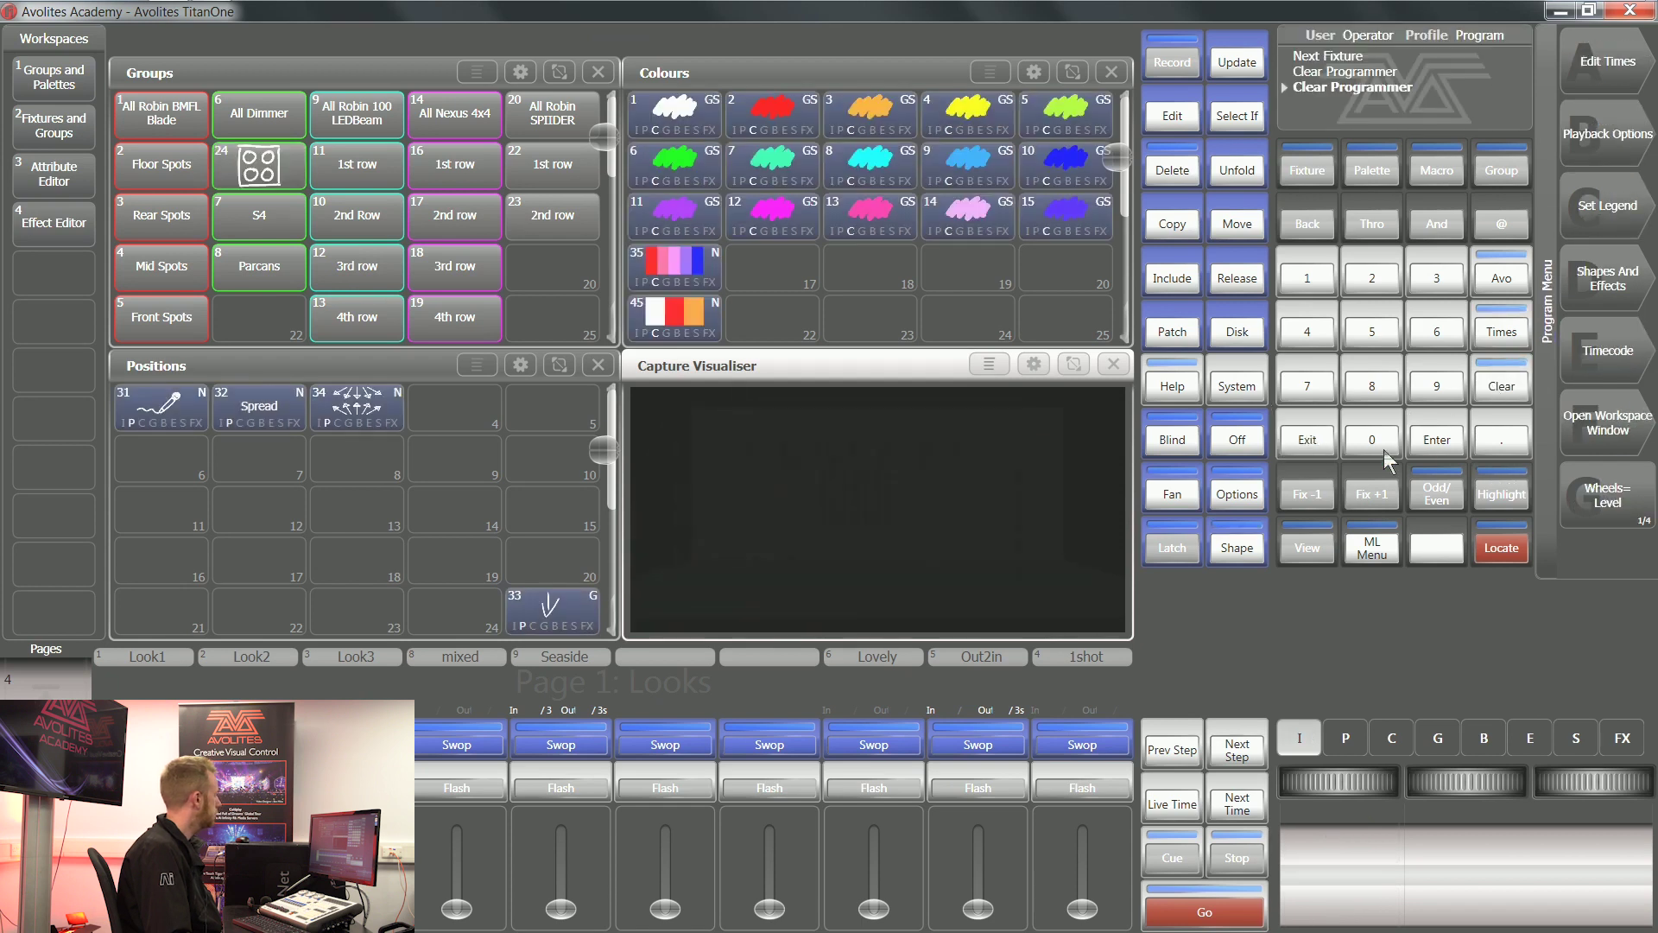
Select dimmer group 24 again, locate its fixtures, and set their dimmer level to 0%.
click(285, 159)
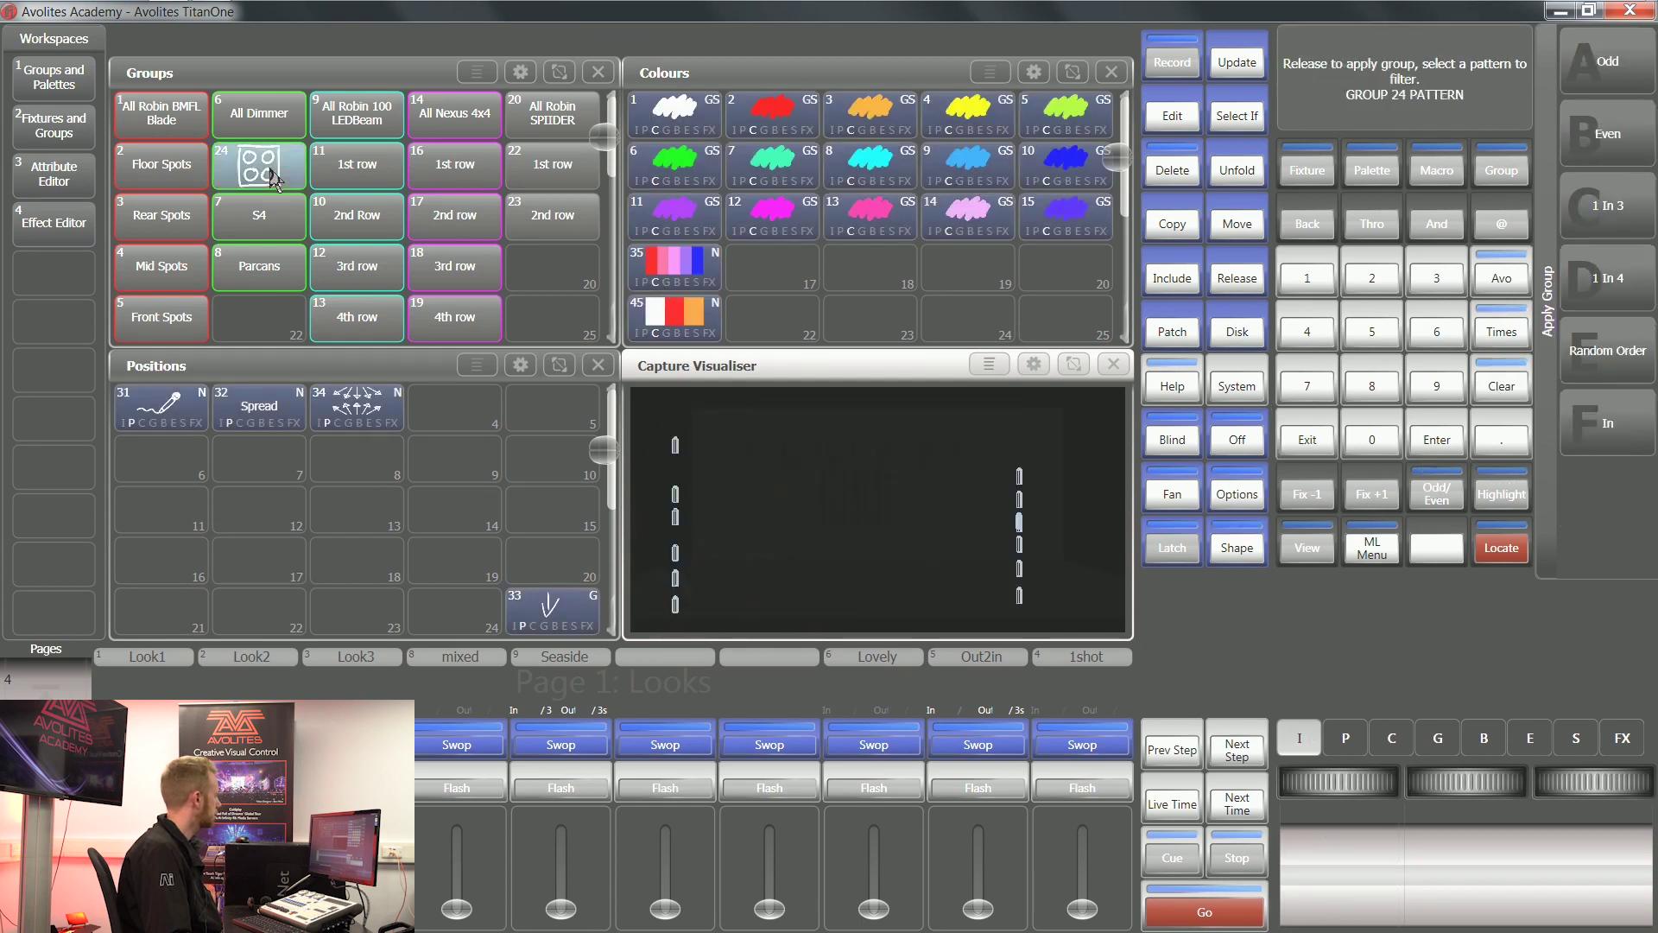
click(1503, 549)
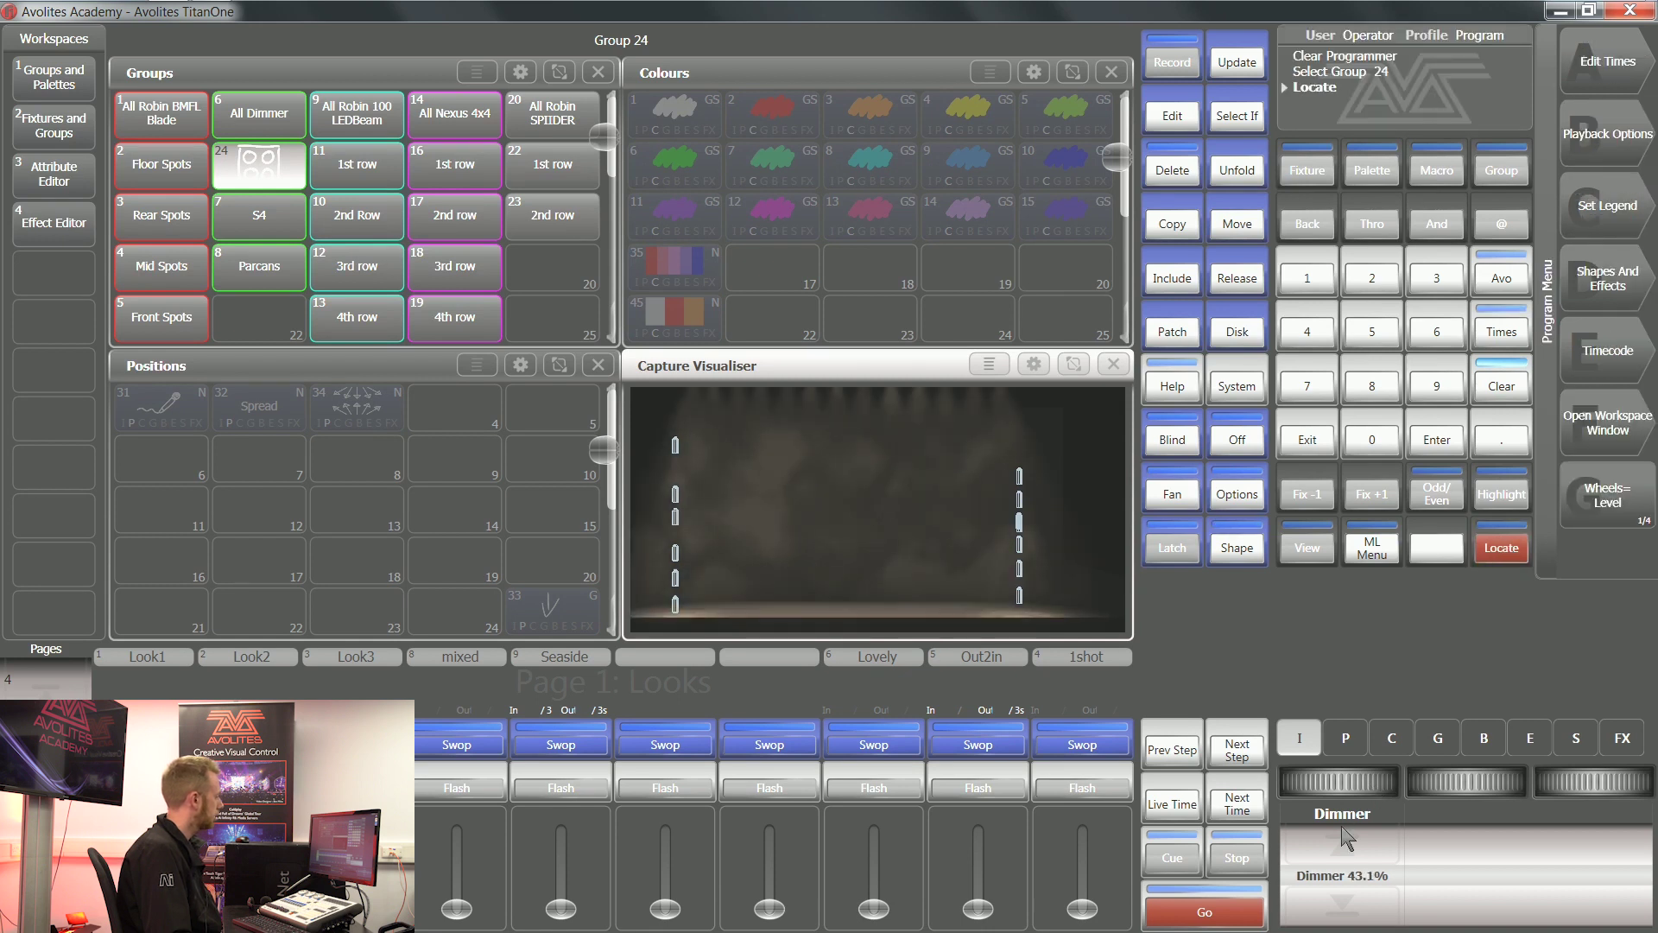
drag(1349, 889, 1334, 915)
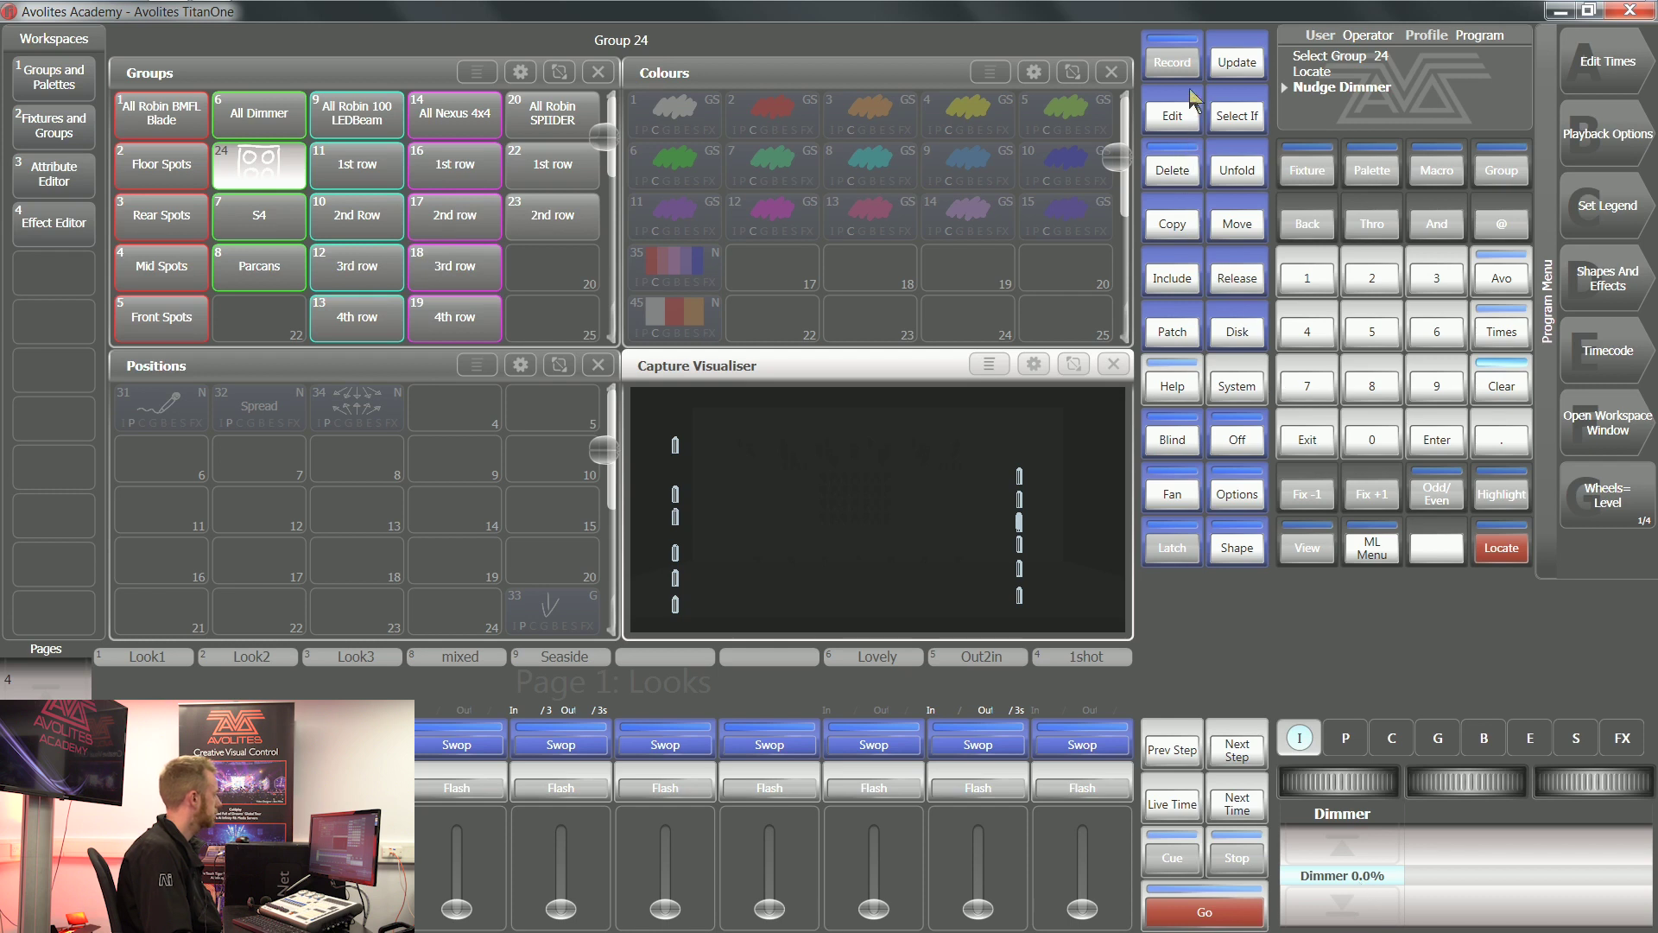
Record the 0% dimmer level as the lowlight state for the group 24 fixtures.
click(1172, 62)
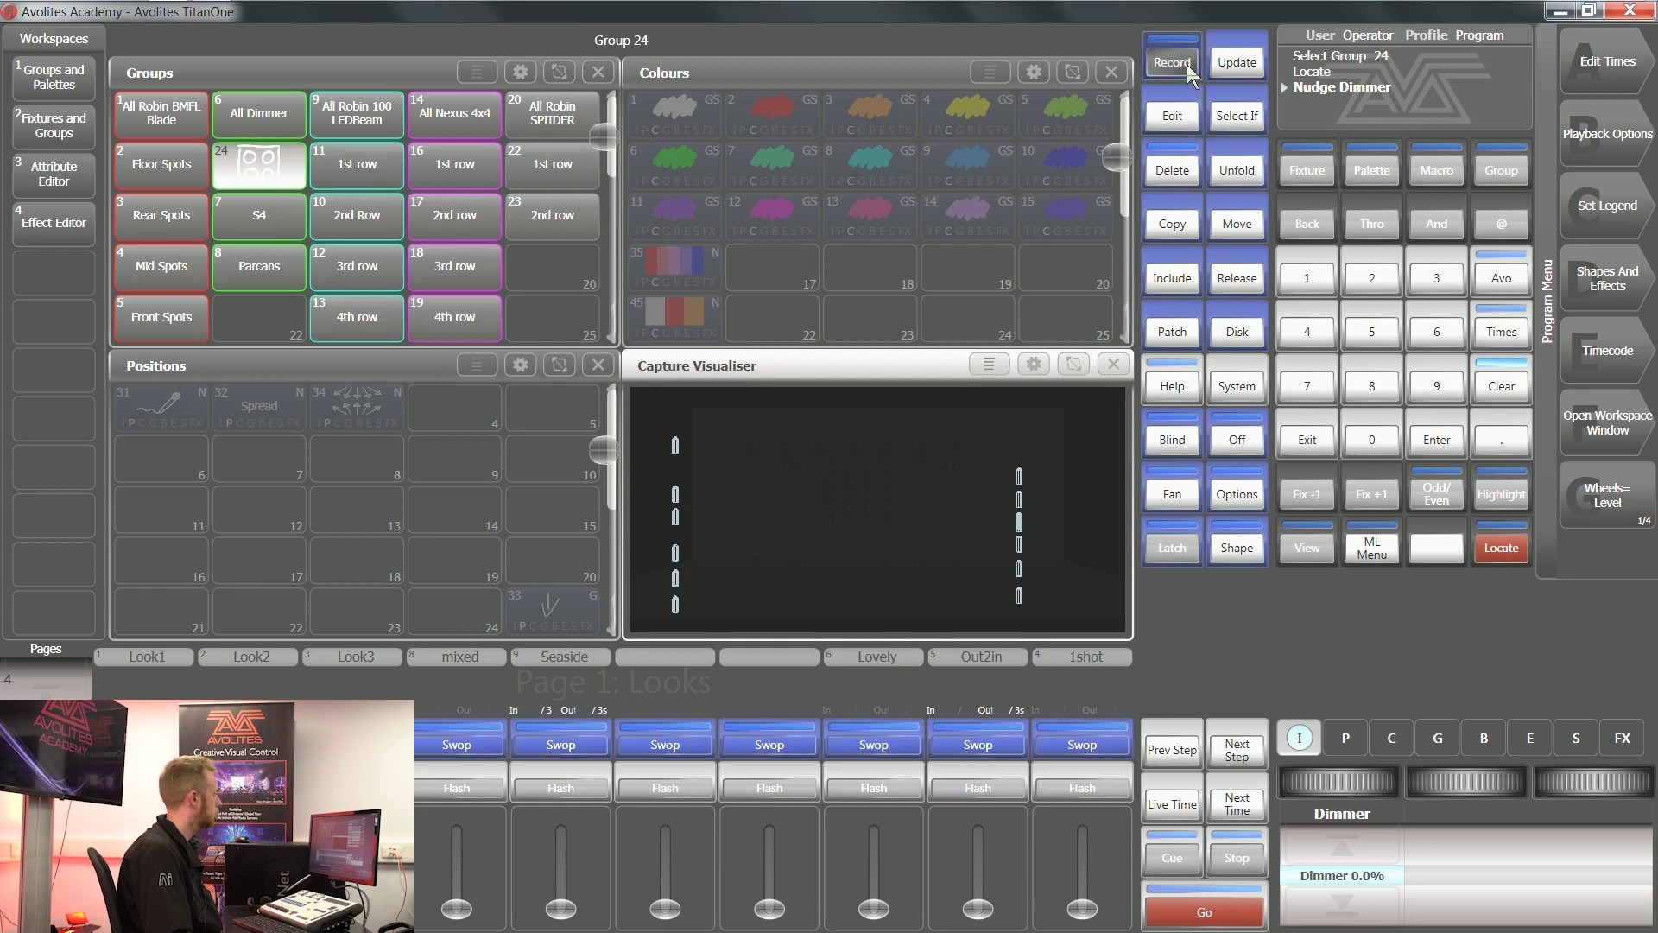
click(1501, 494)
click(1610, 216)
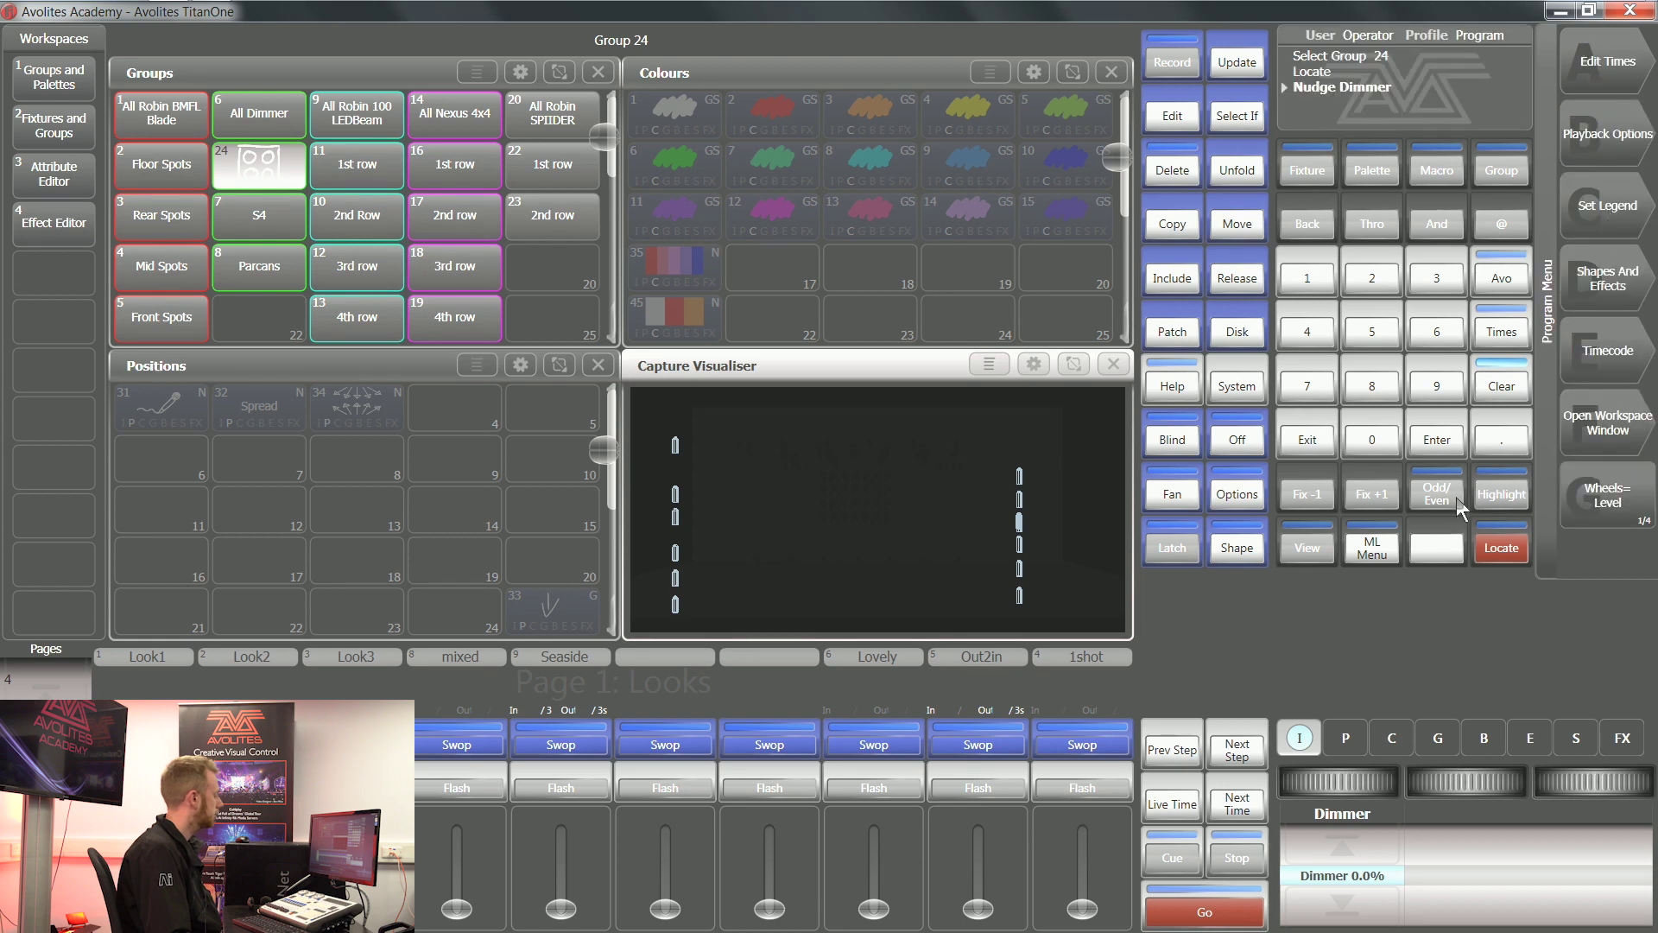
Check the dimmers' recorded lowlight by highlighting group 24 and stepping forward through individual fixtures, turn highlight off, and clear the programmer.
click(1499, 496)
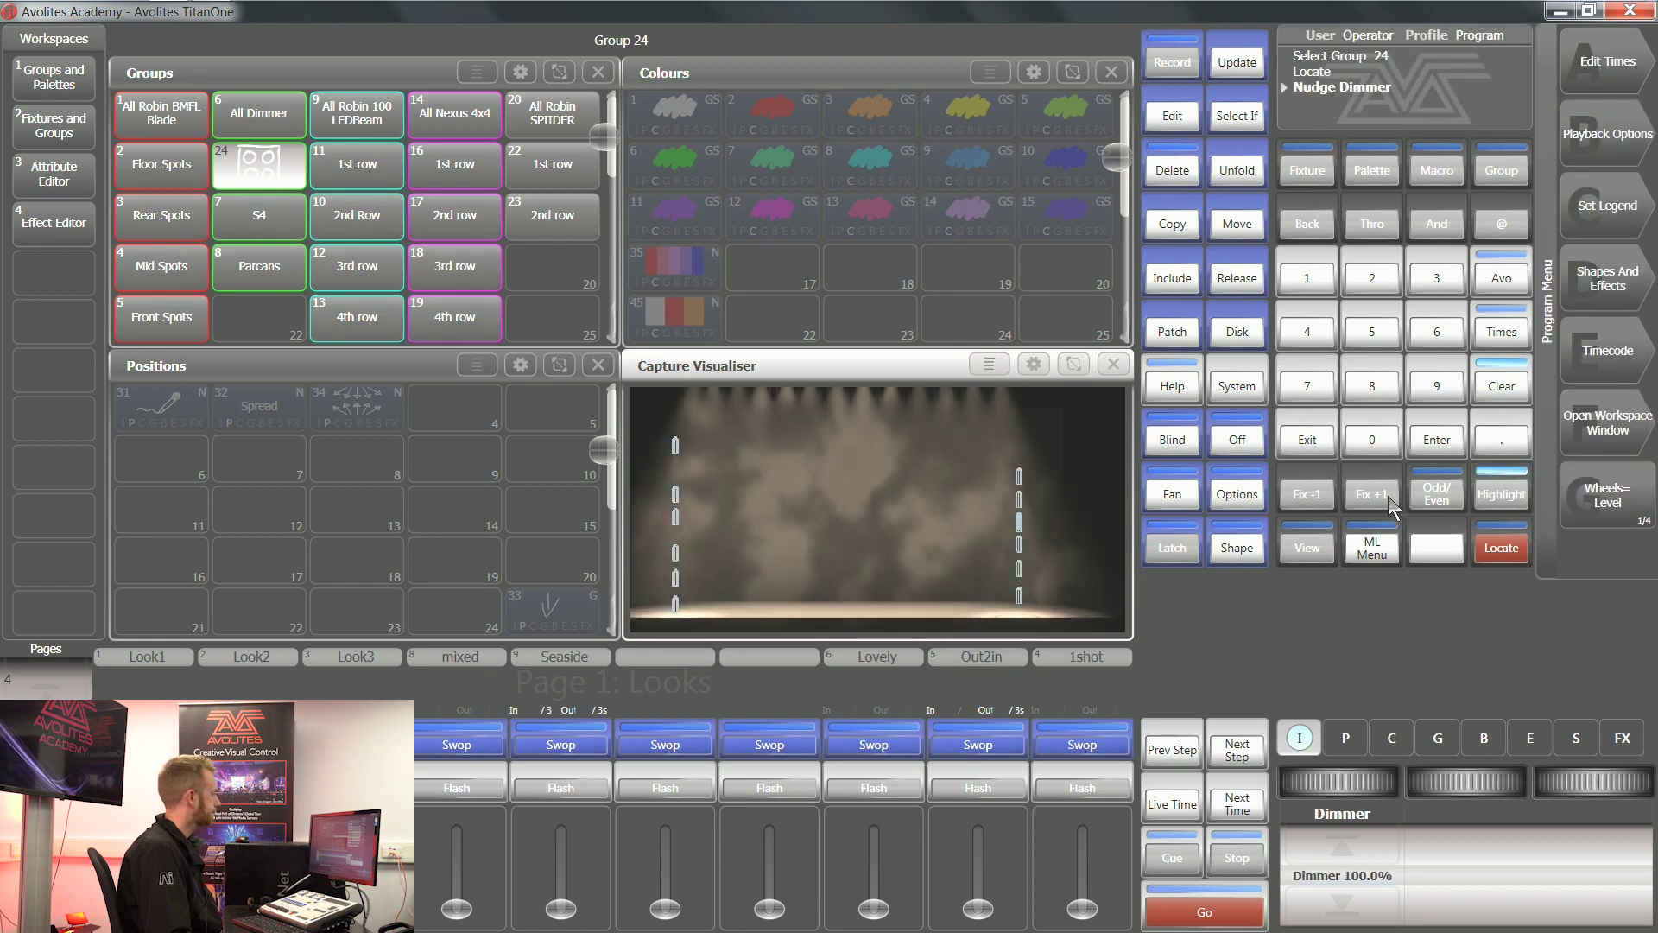
click(1387, 496)
click(1385, 497)
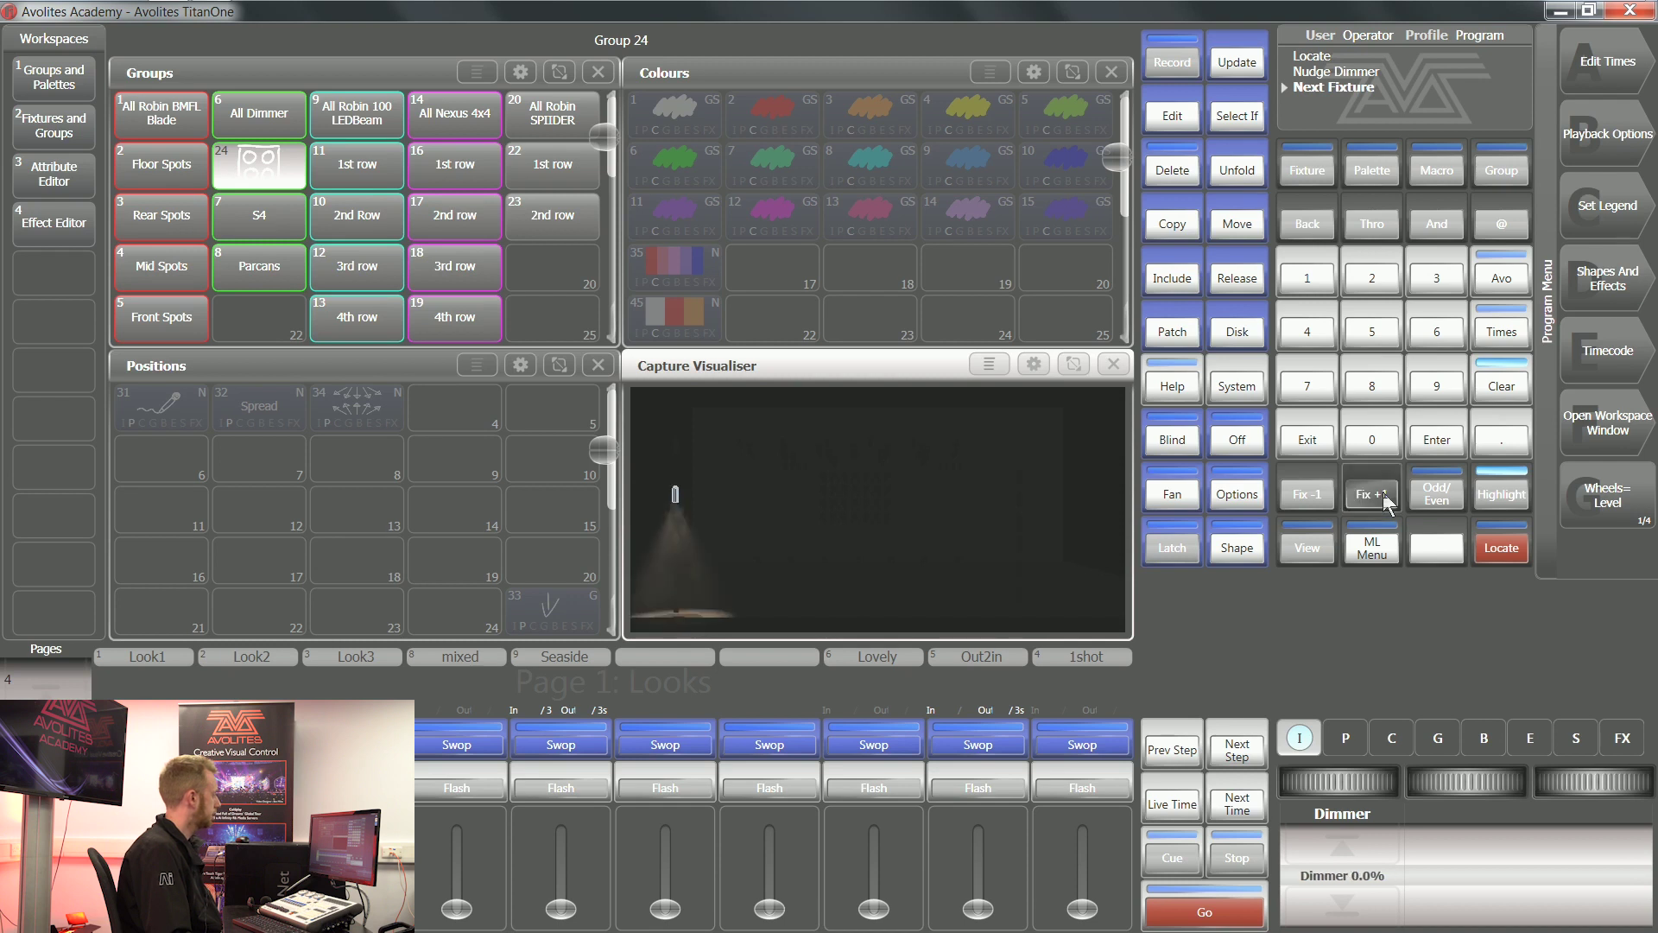
click(1384, 498)
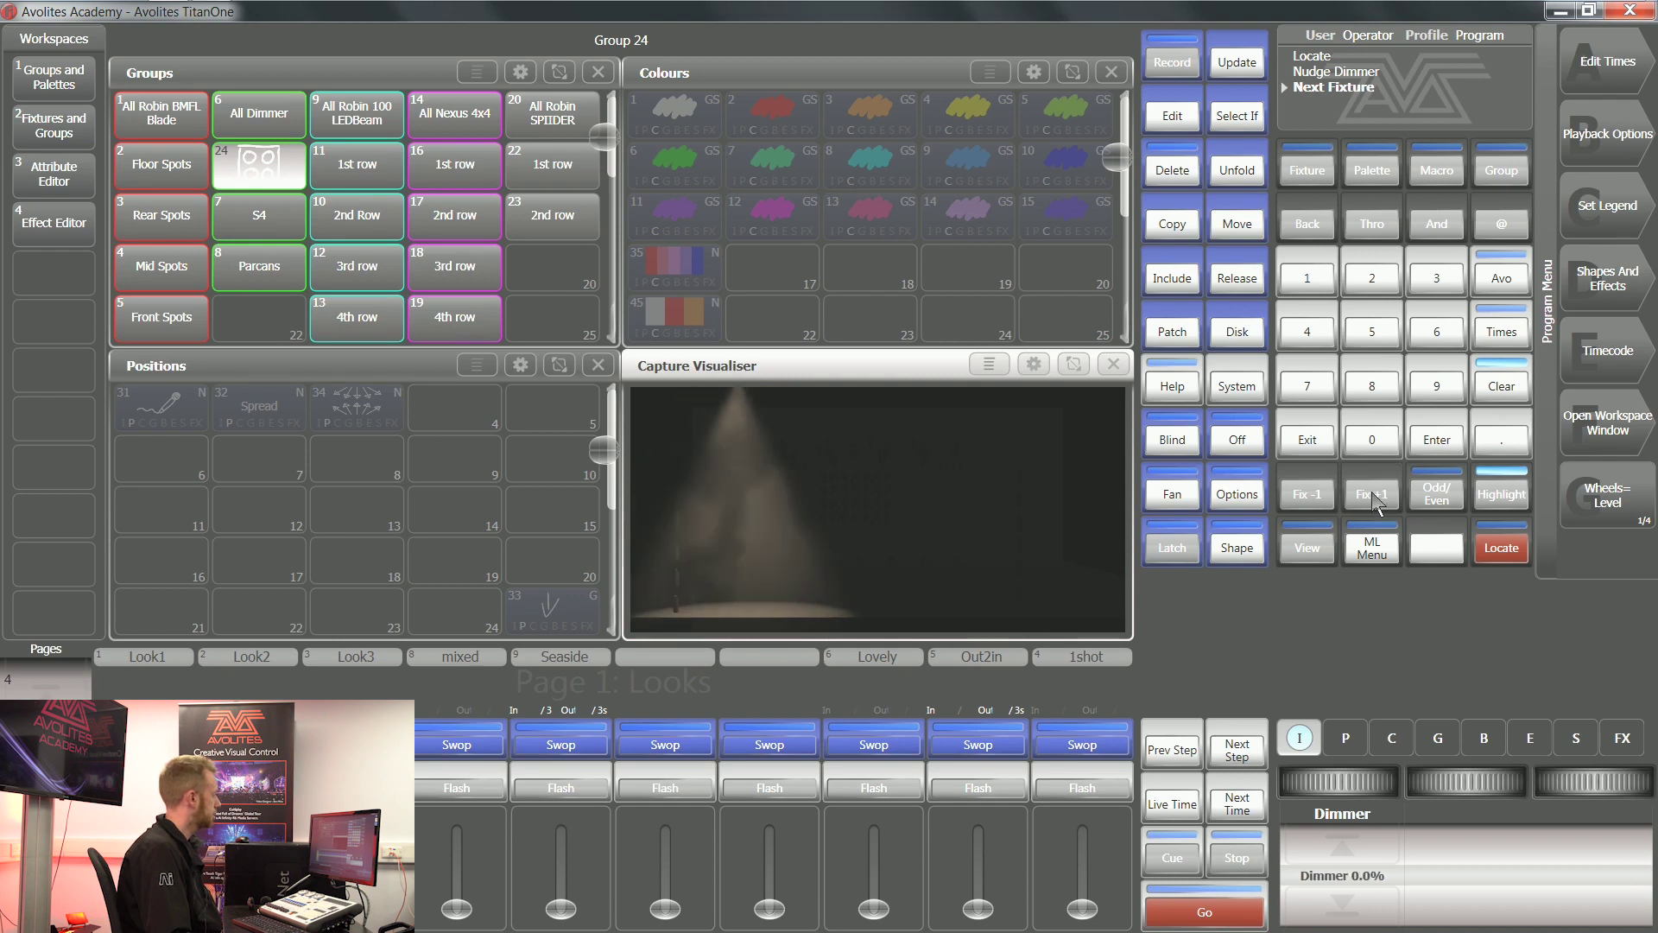
click(1376, 498)
click(1376, 497)
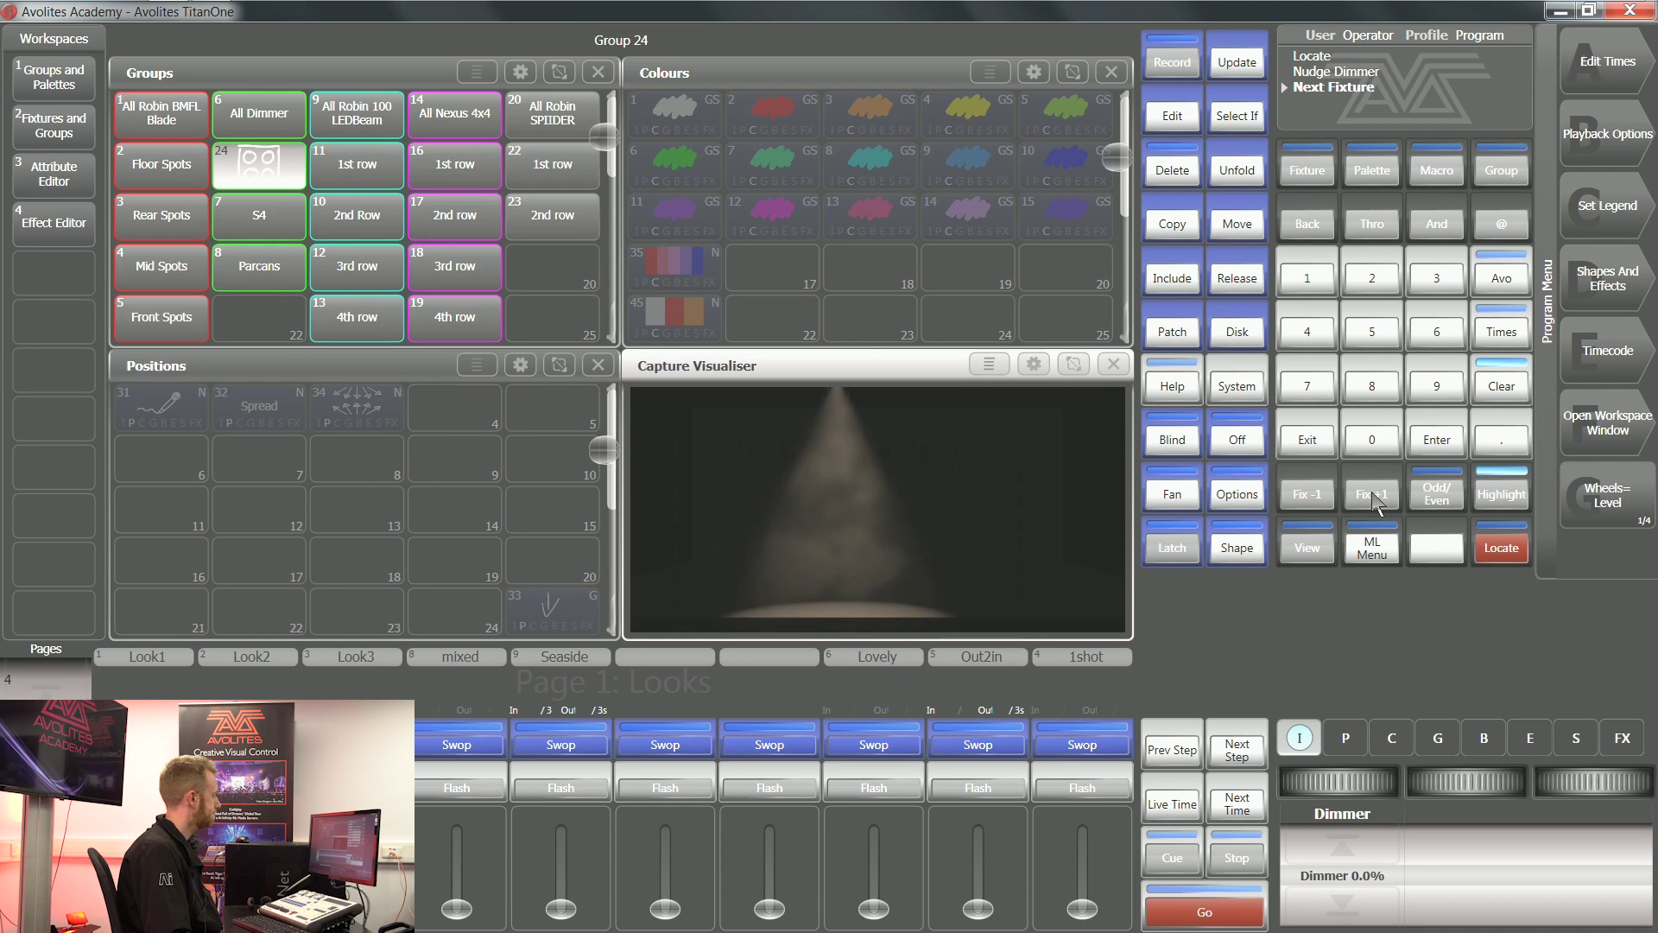
click(1507, 499)
click(1501, 386)
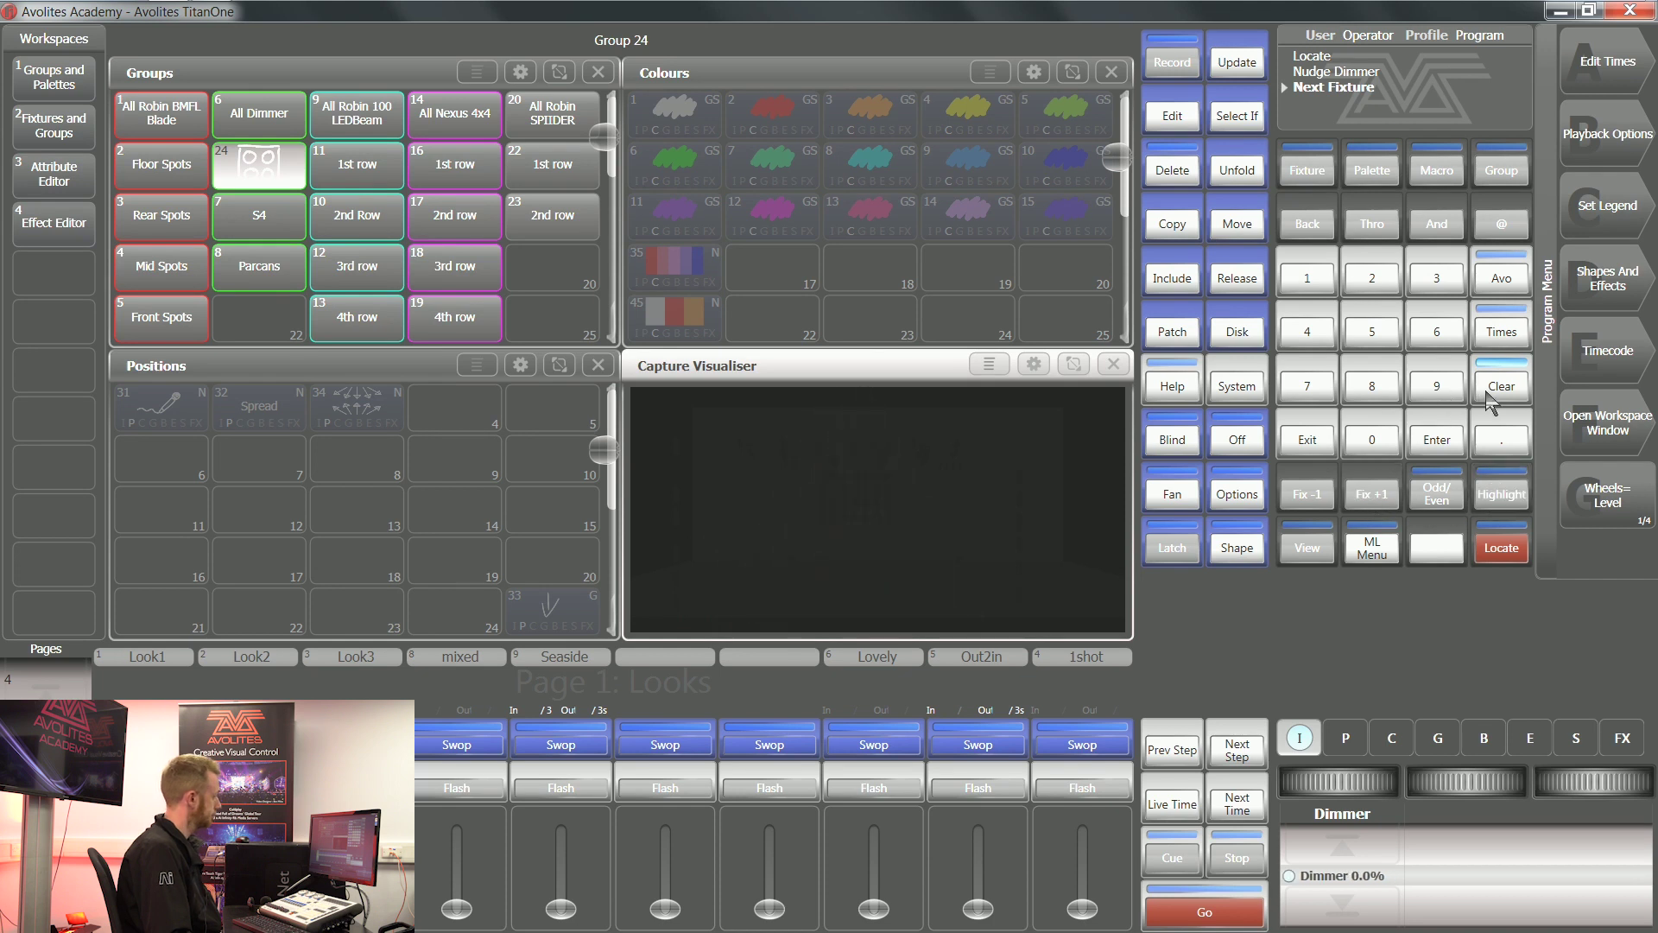